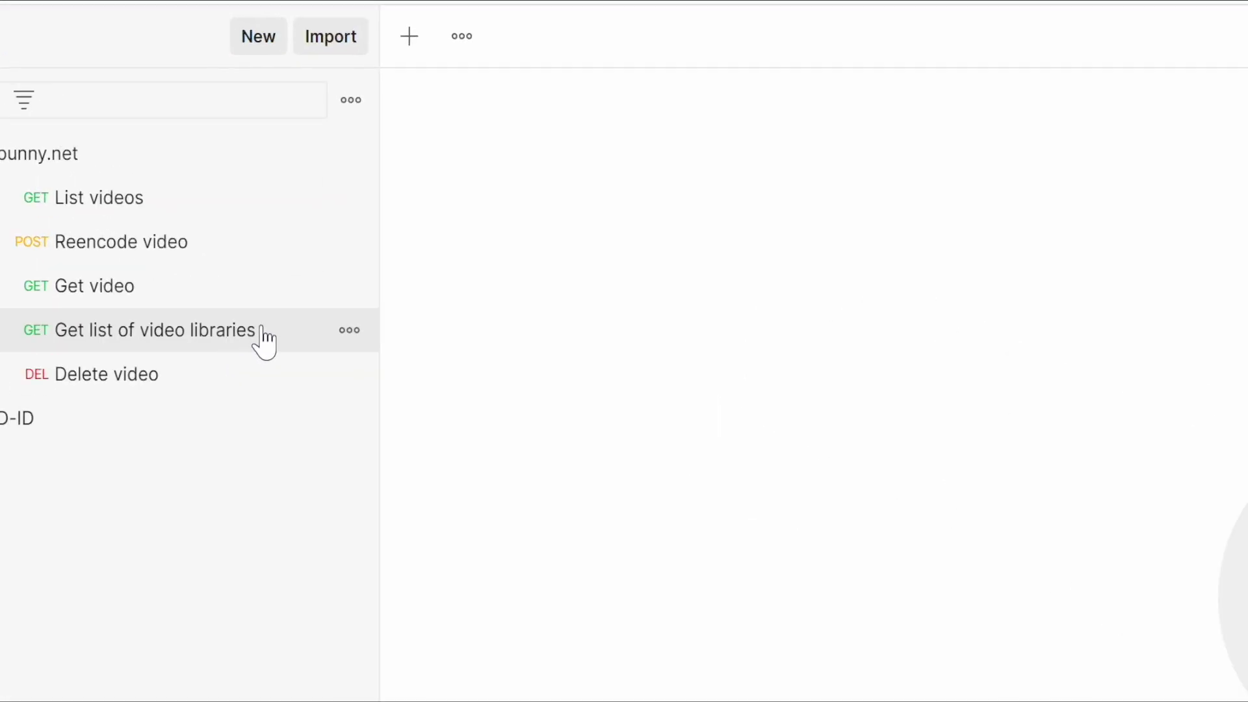
- Duplicate Get list of video libraries and rename it 'Create video library'
left_click(347, 332)
left_click(219, 545)
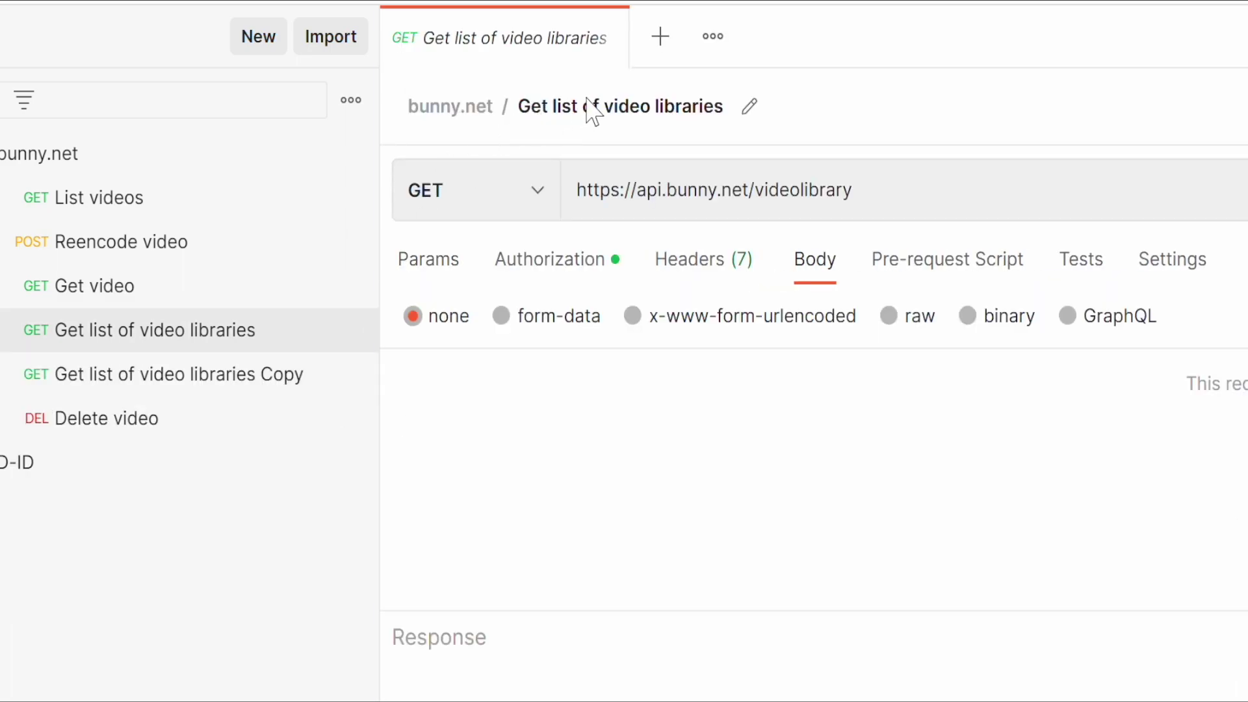
left_click(749, 108)
left_click_drag(565, 106, 488, 114)
type("Create")
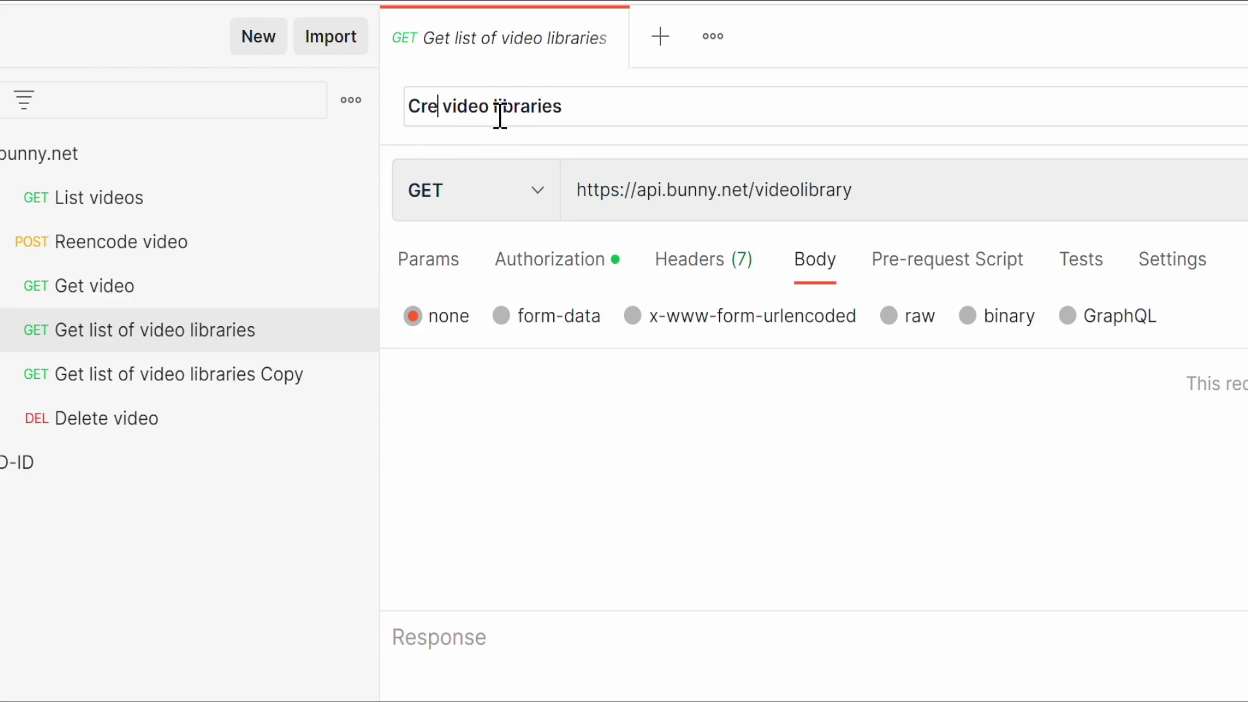
left_click_drag(566, 106, 588, 106)
type("y")
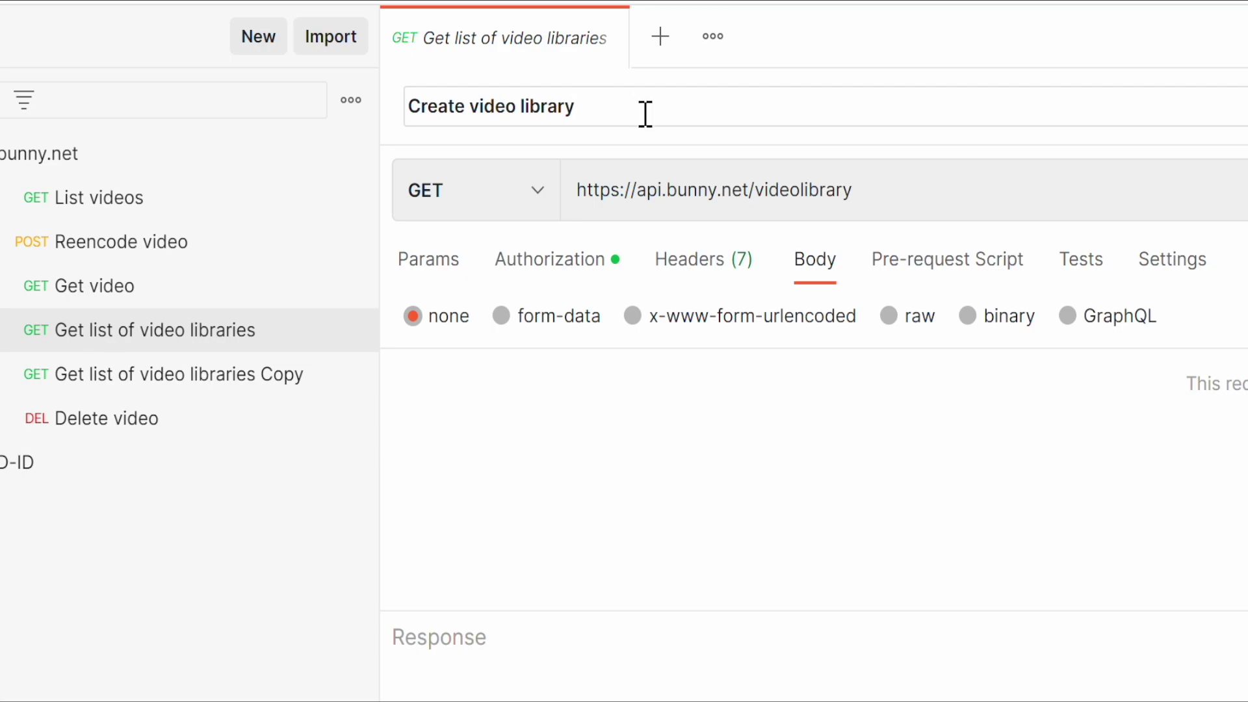
- Switch it to POST with an x-www-form-urlencoded body field Name
left_click(494, 190)
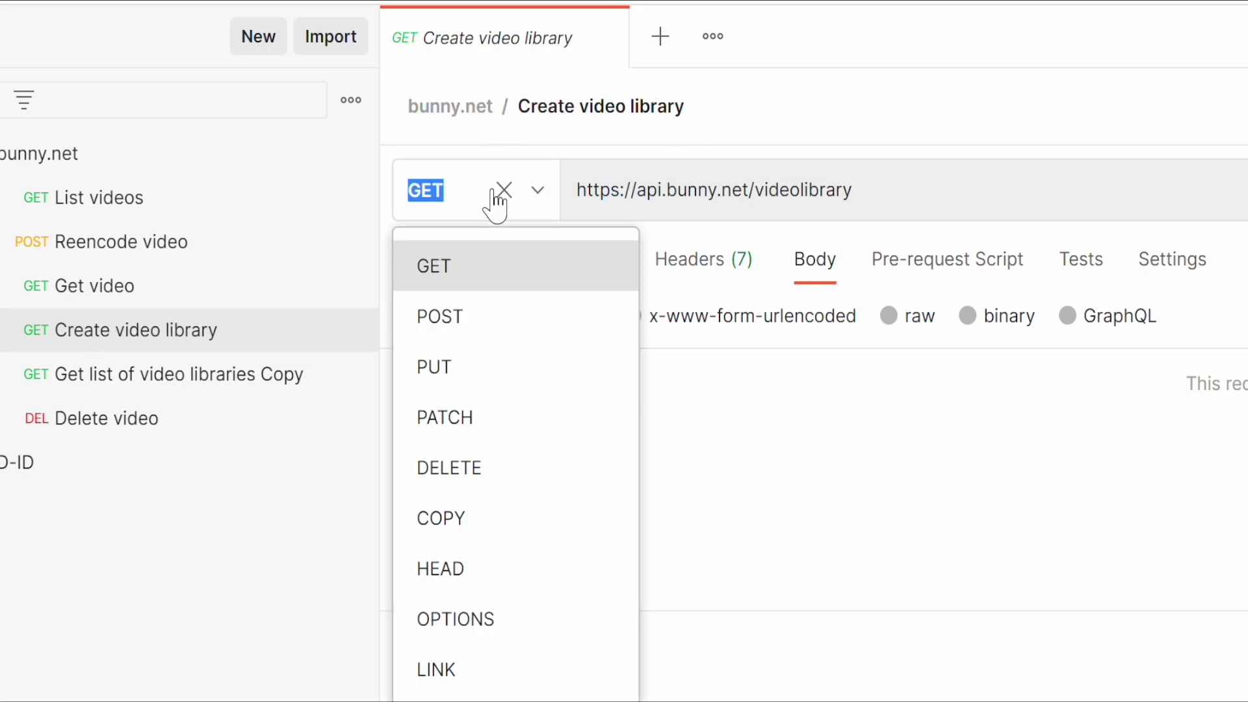
left_click(444, 325)
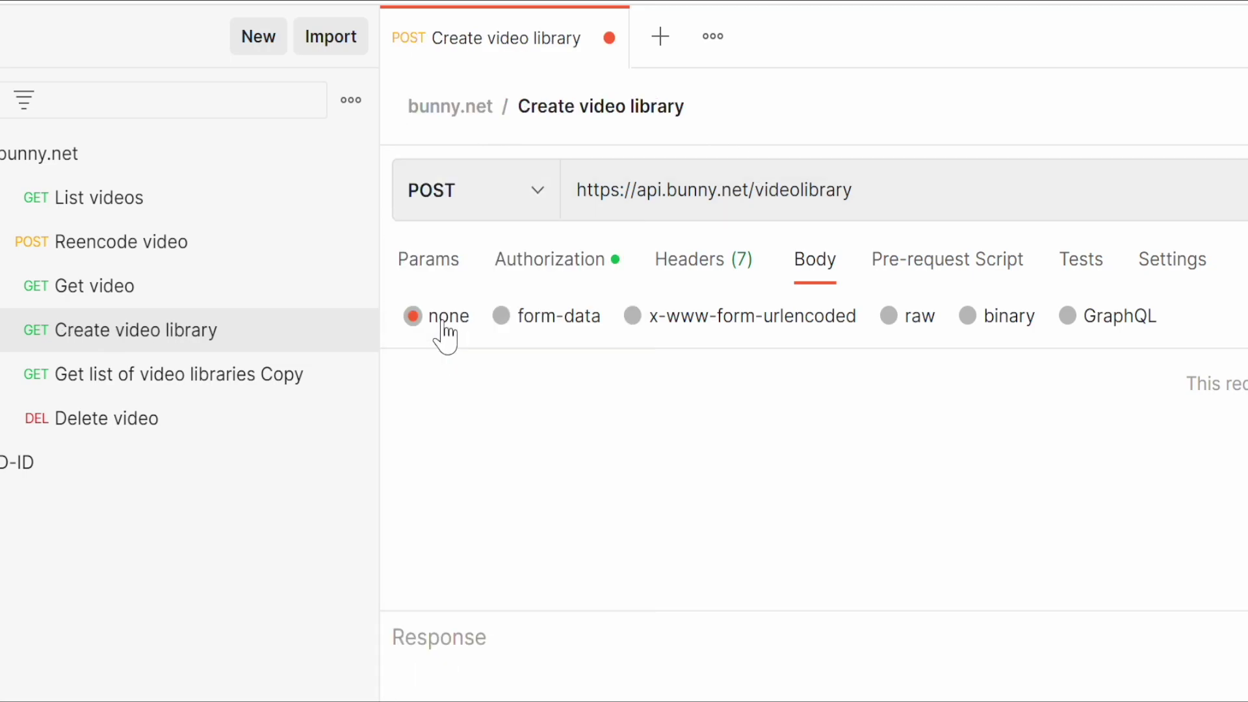
left_click(632, 325)
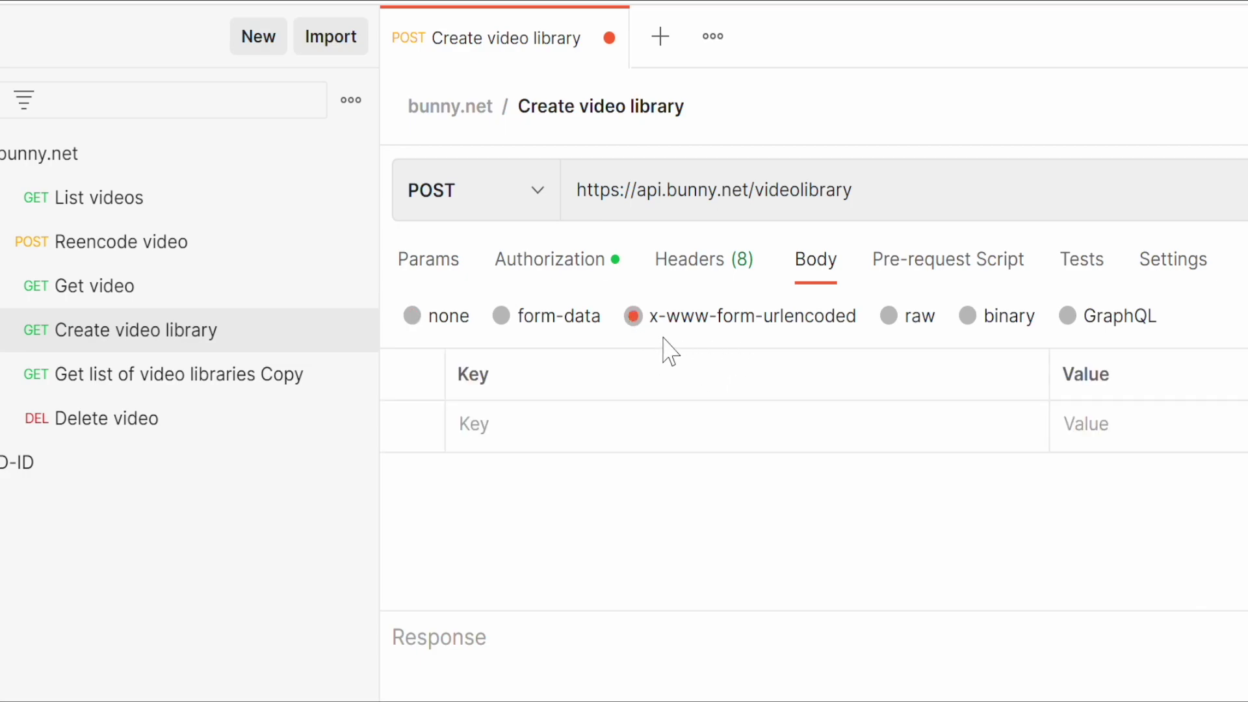
left_click(695, 426)
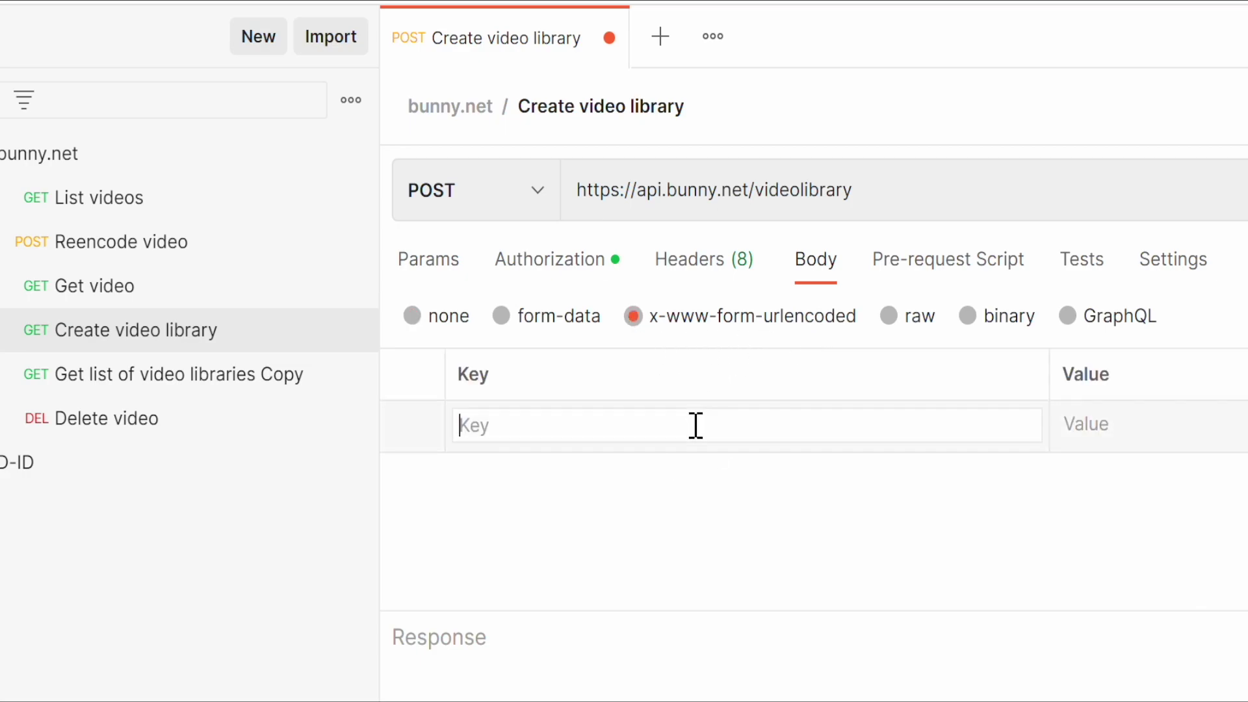
type("Name")
left_click(1097, 417)
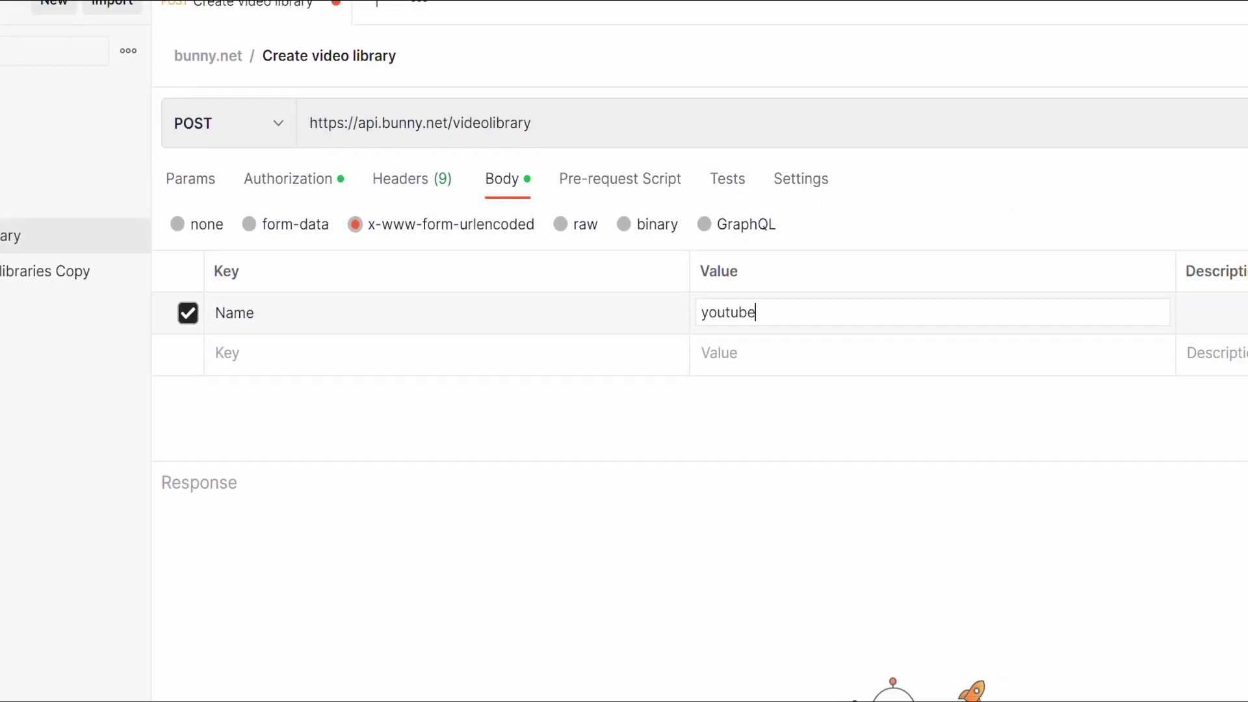
- Save and send Create video library, then check the response's Id 117252, Name youtube and EnabledResolutions
left_click(1075, 24)
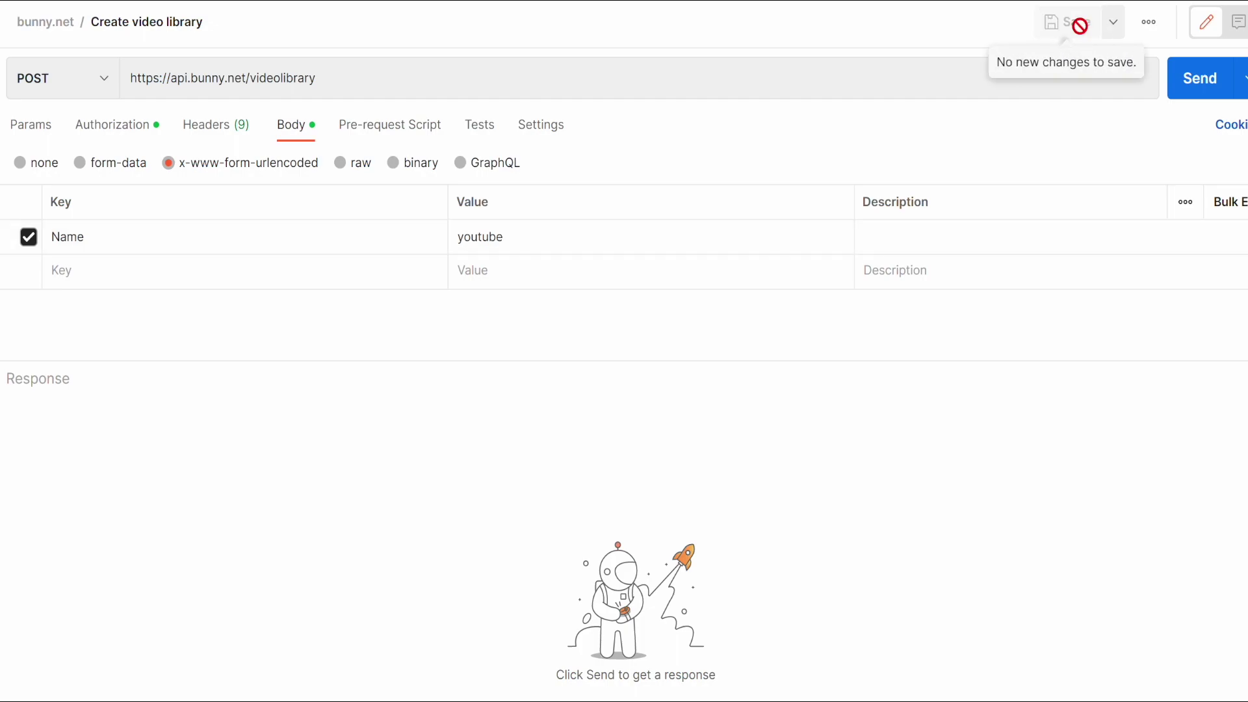
left_click(1192, 89)
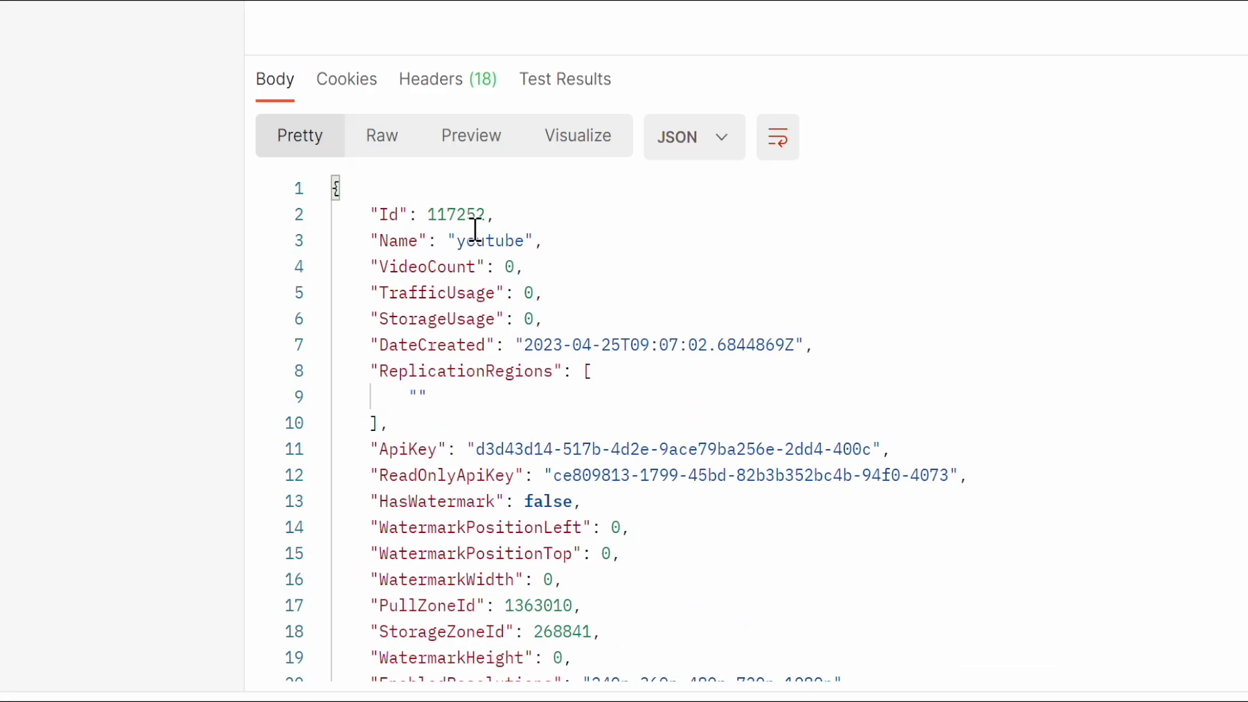
left_click_drag(429, 214, 488, 235)
double_click(498, 236)
scroll(501, 240, "down", 5)
double_click(552, 387)
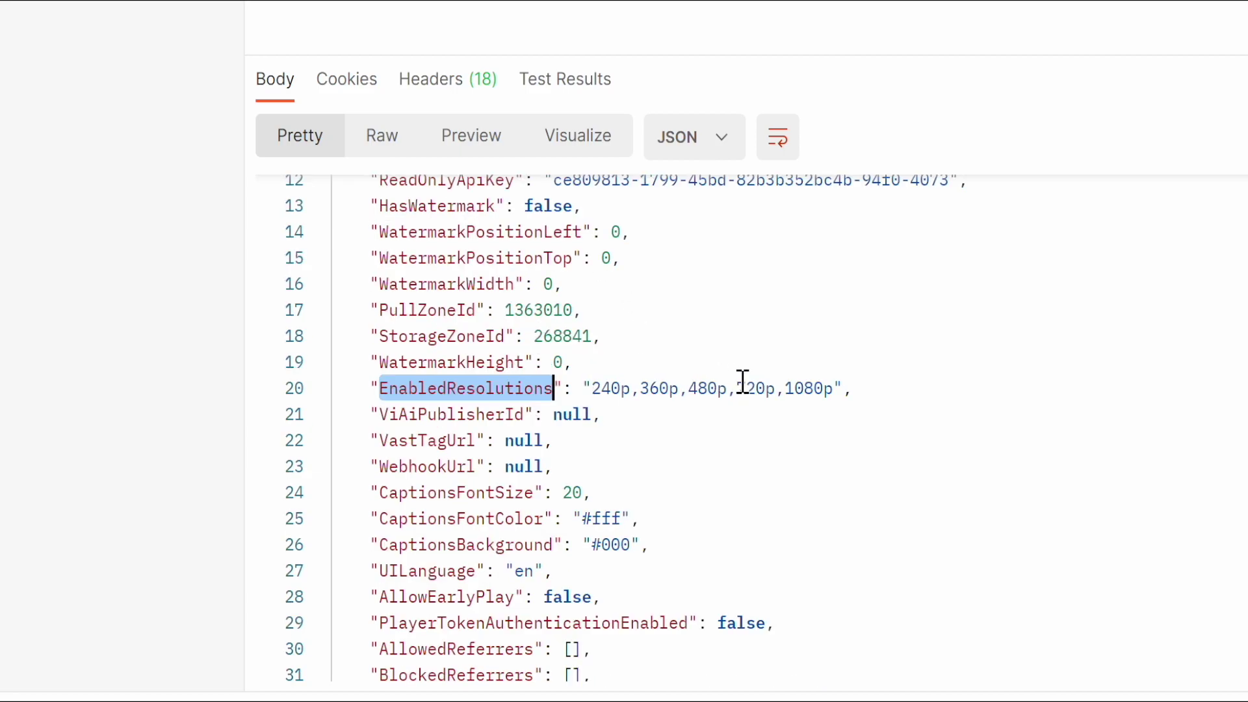
left_click_drag(779, 390, 877, 390)
left_click(879, 391)
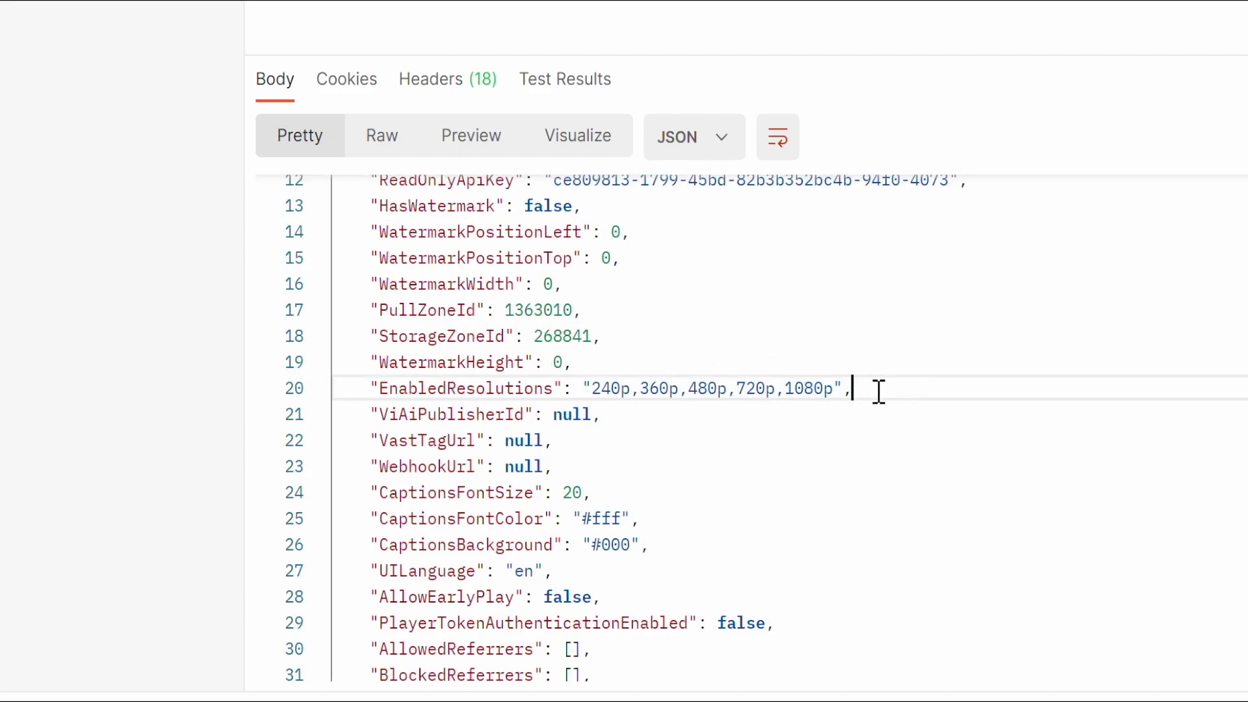
scroll(879, 391, "up", 1)
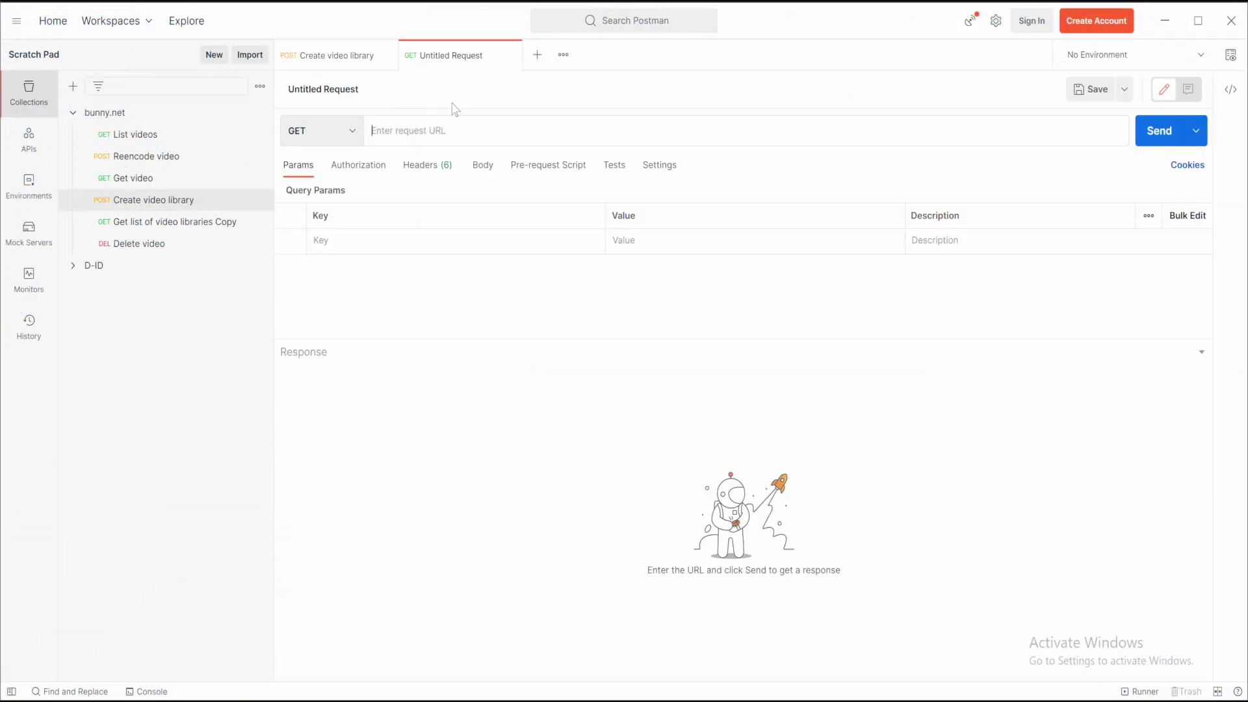
- Make the new request a POST to the videolibrary URL with library Id 117252 appended
left_click(342, 131)
left_click(305, 196)
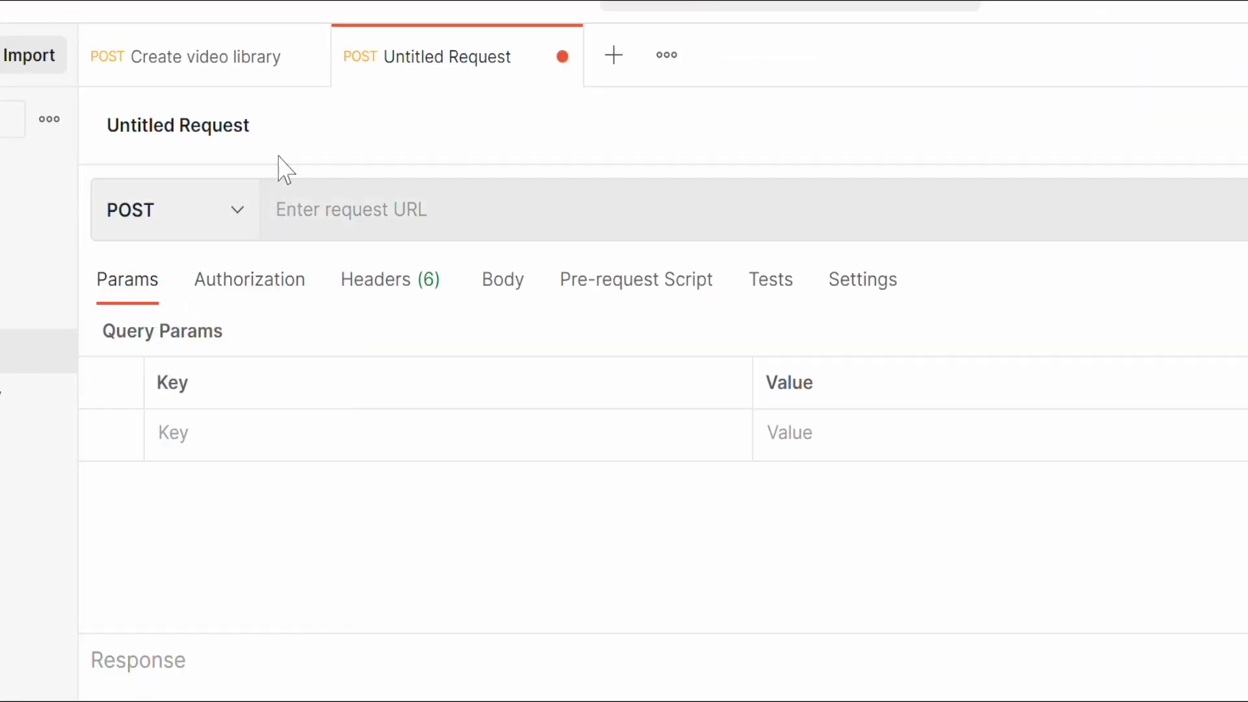
left_click(251, 73)
triple_click(429, 215)
key("ctrl+c")
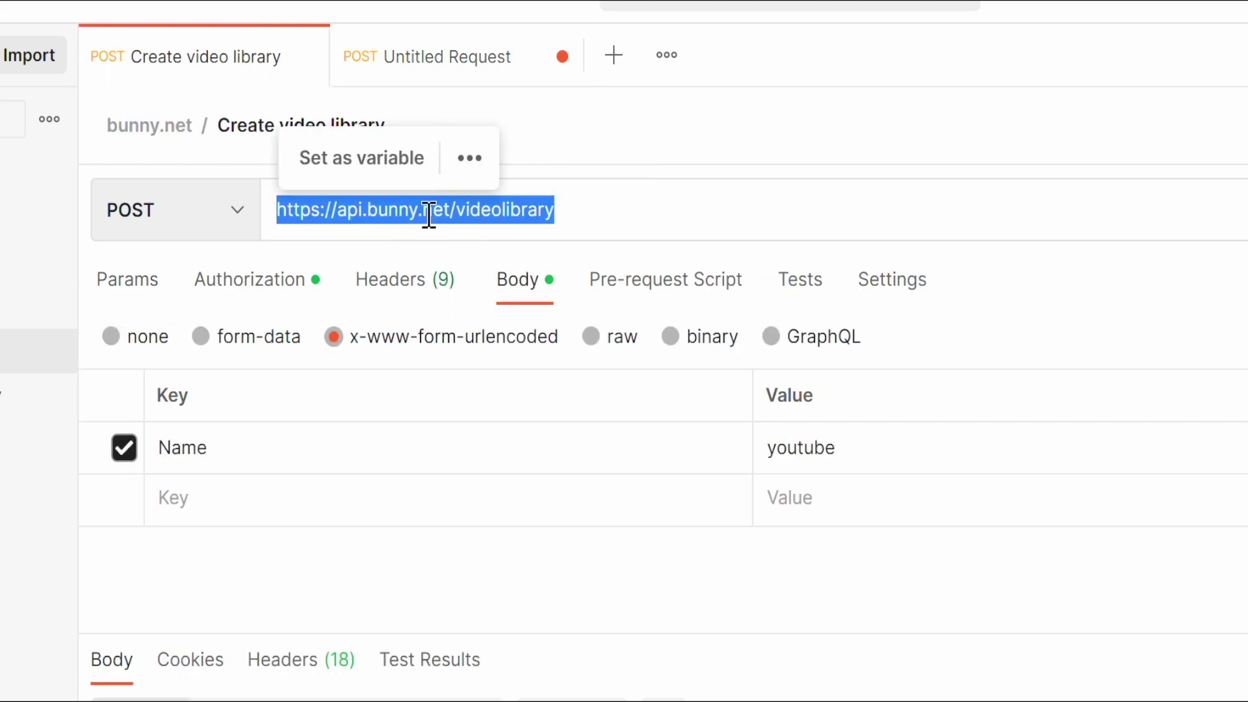
left_click(445, 74)
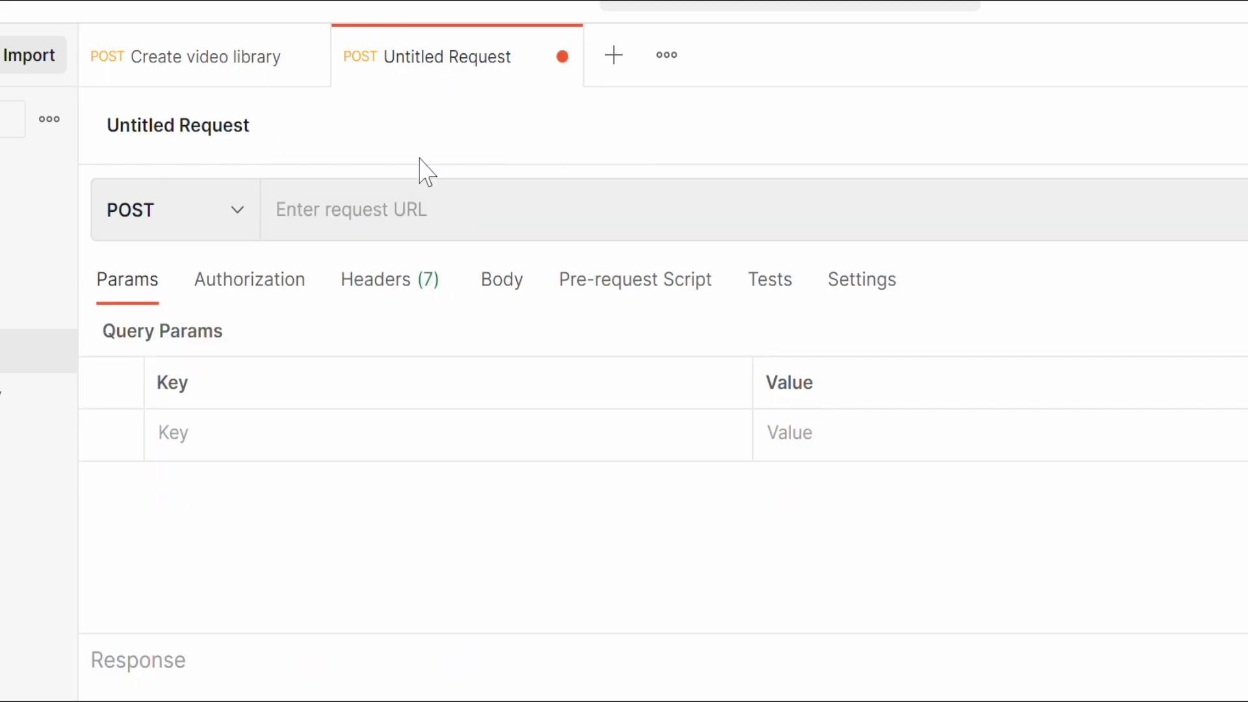
left_click(407, 203)
key("ctrl+v")
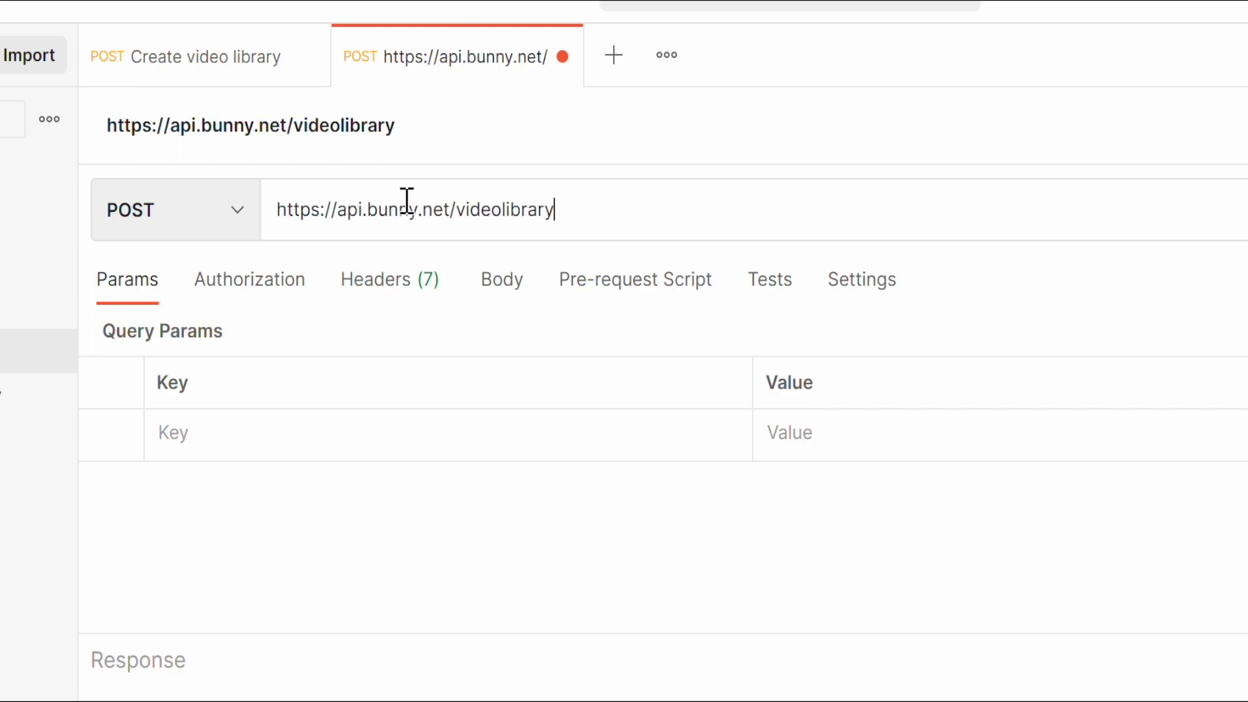
left_click(258, 53)
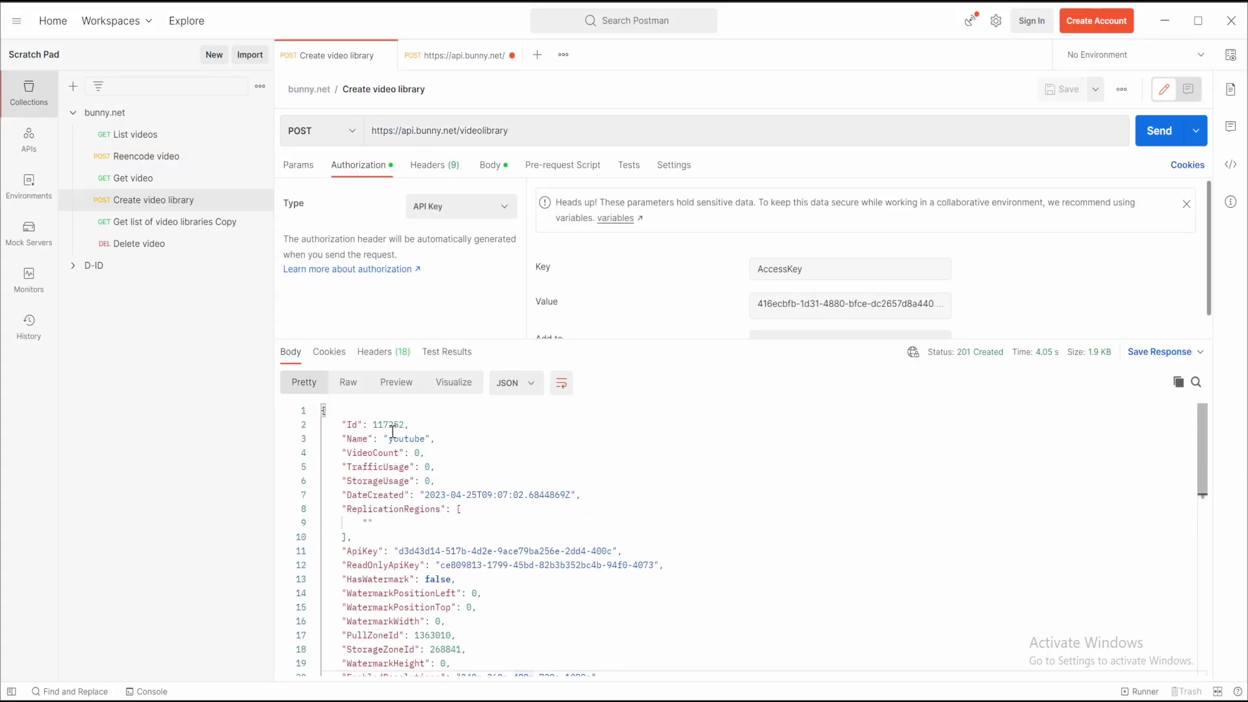
double_click(392, 429)
key("ctrl+c")
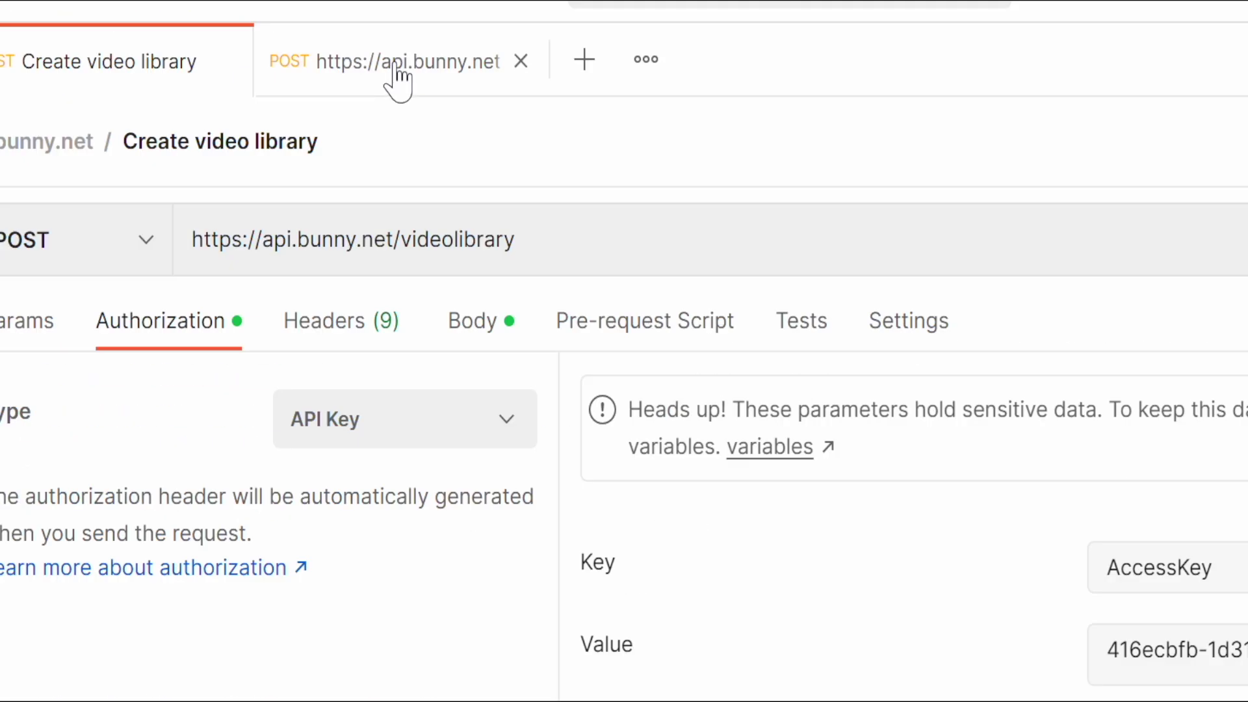
left_click(398, 77)
left_click(576, 253)
key("ctrl+v")
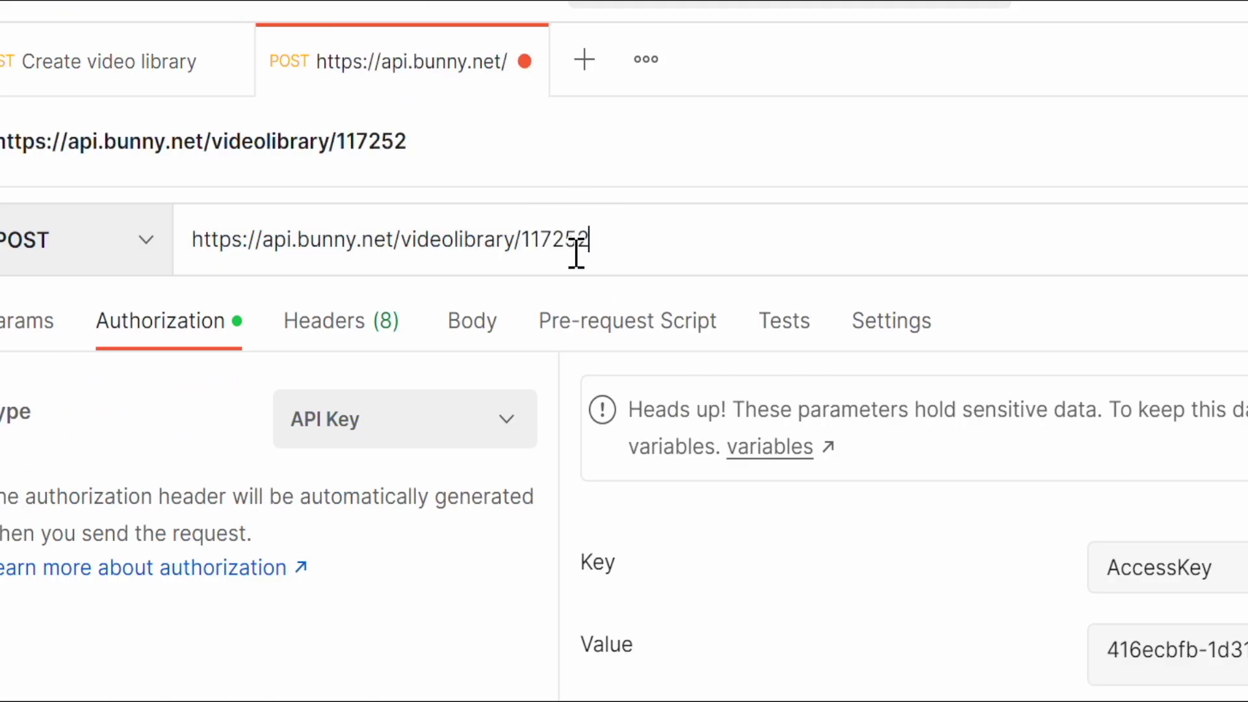
- Add a URL-encoded body field EnabledResolutions, copying its name and resolution list from the earlier response
left_click(489, 335)
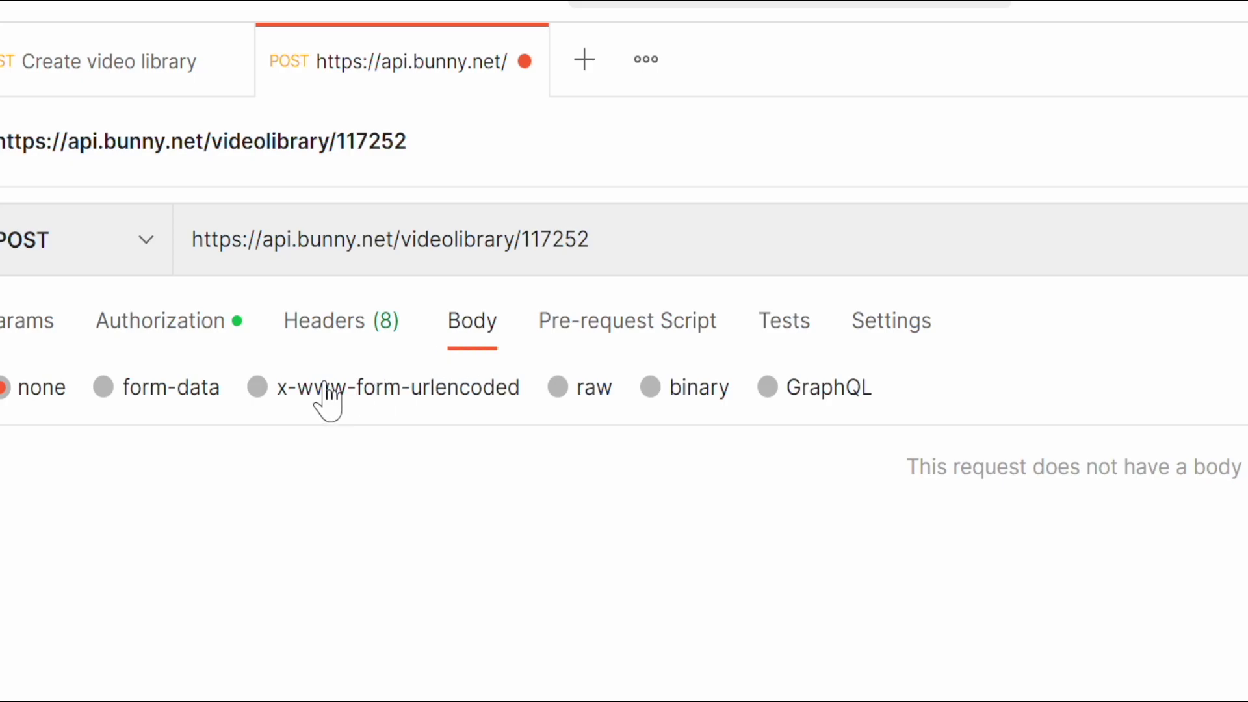
left_click(289, 393)
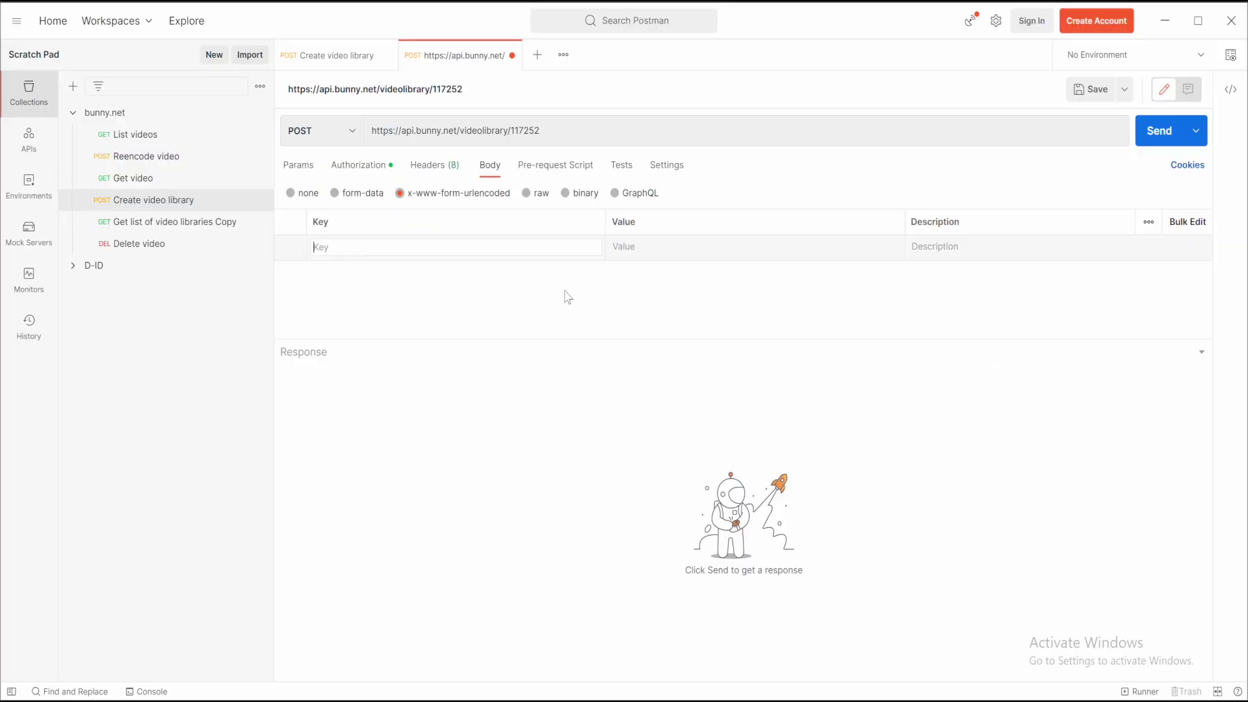
left_click(349, 59)
scroll(461, 475, "down", 3)
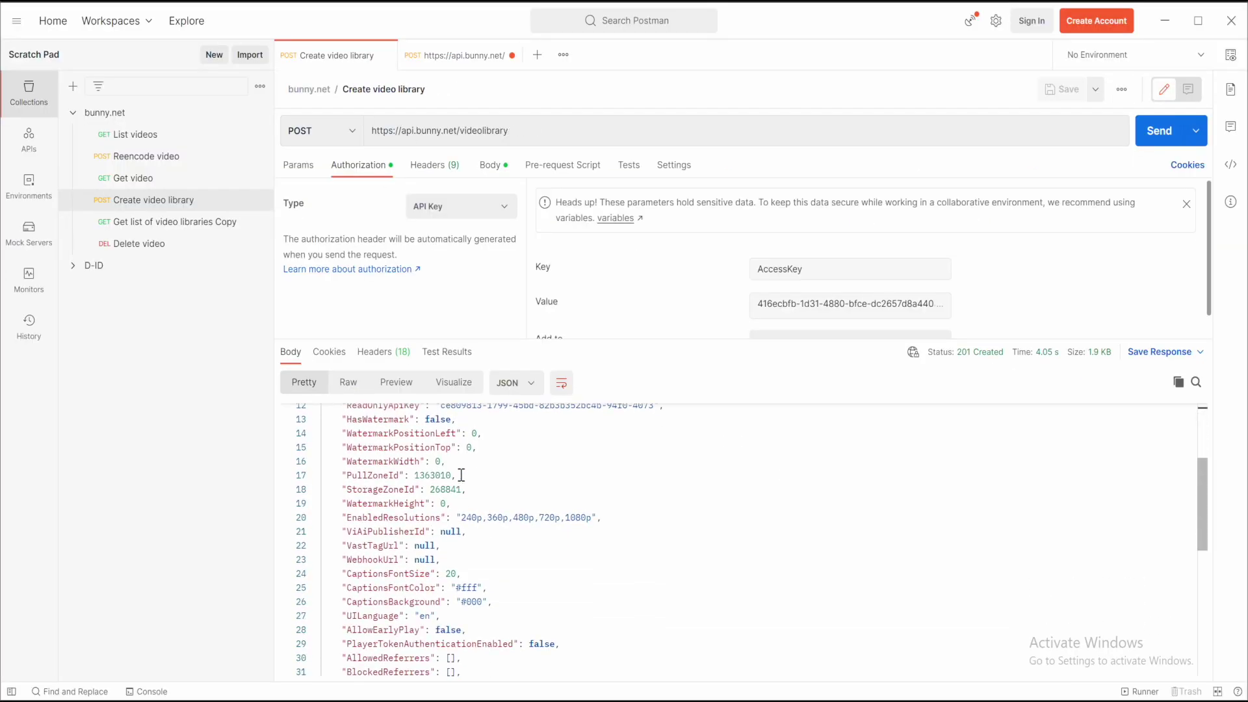
double_click(410, 515)
key("ctrl+c")
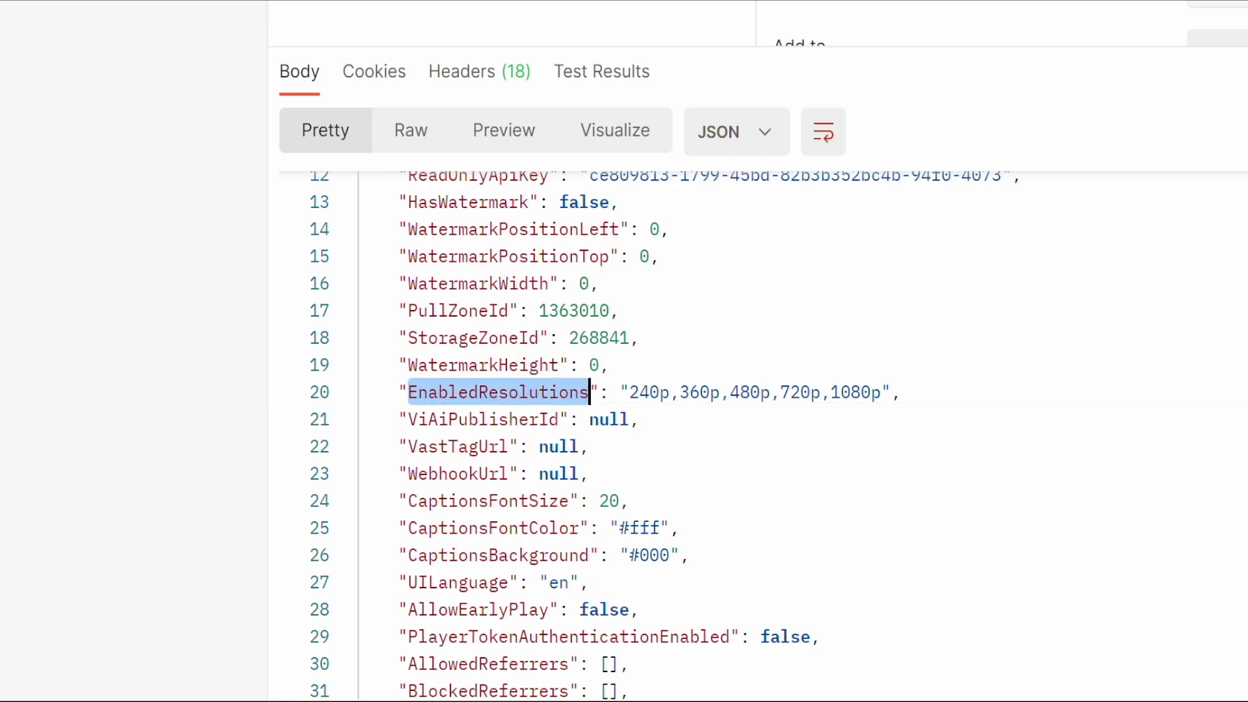
left_click(423, 65)
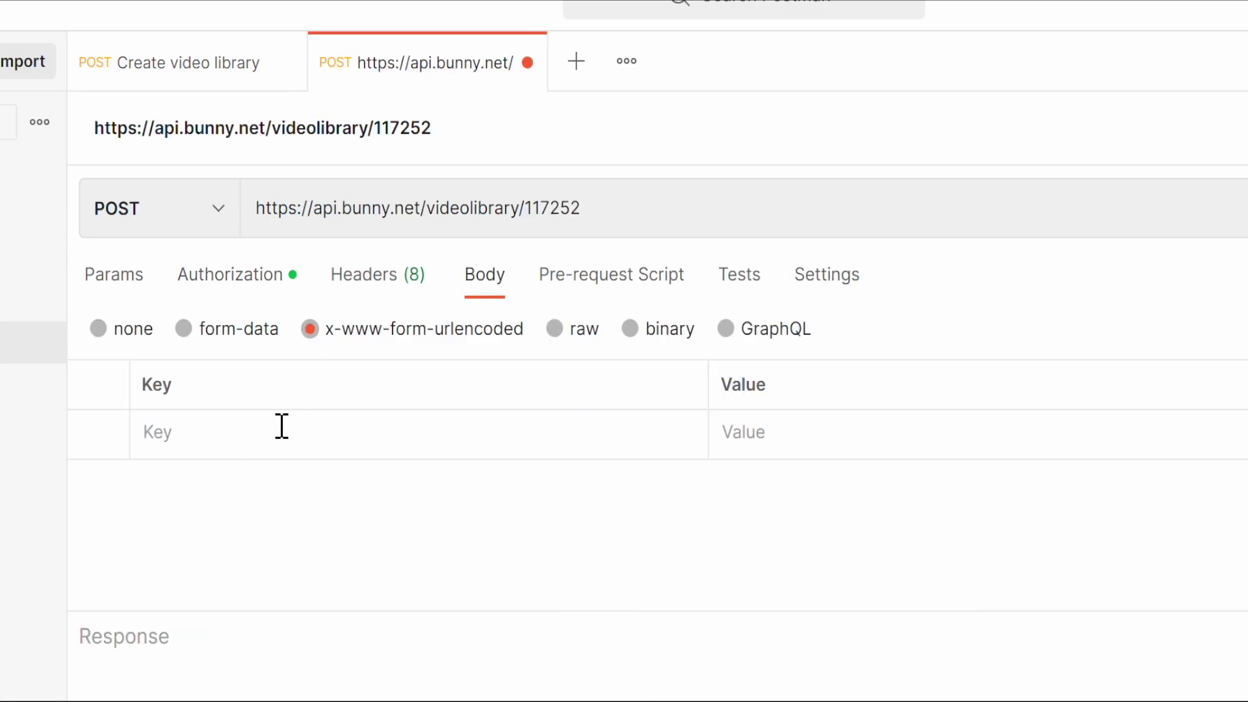
left_click(282, 427)
key("ctrl+v")
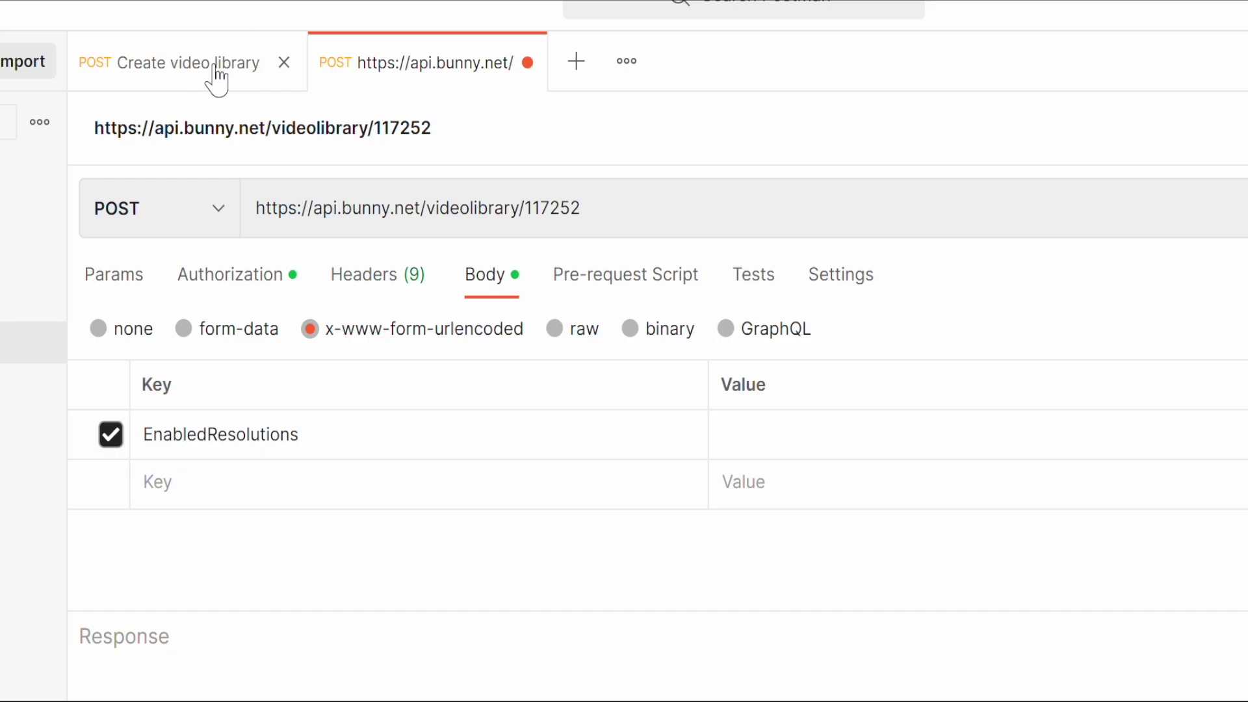
left_click(216, 76)
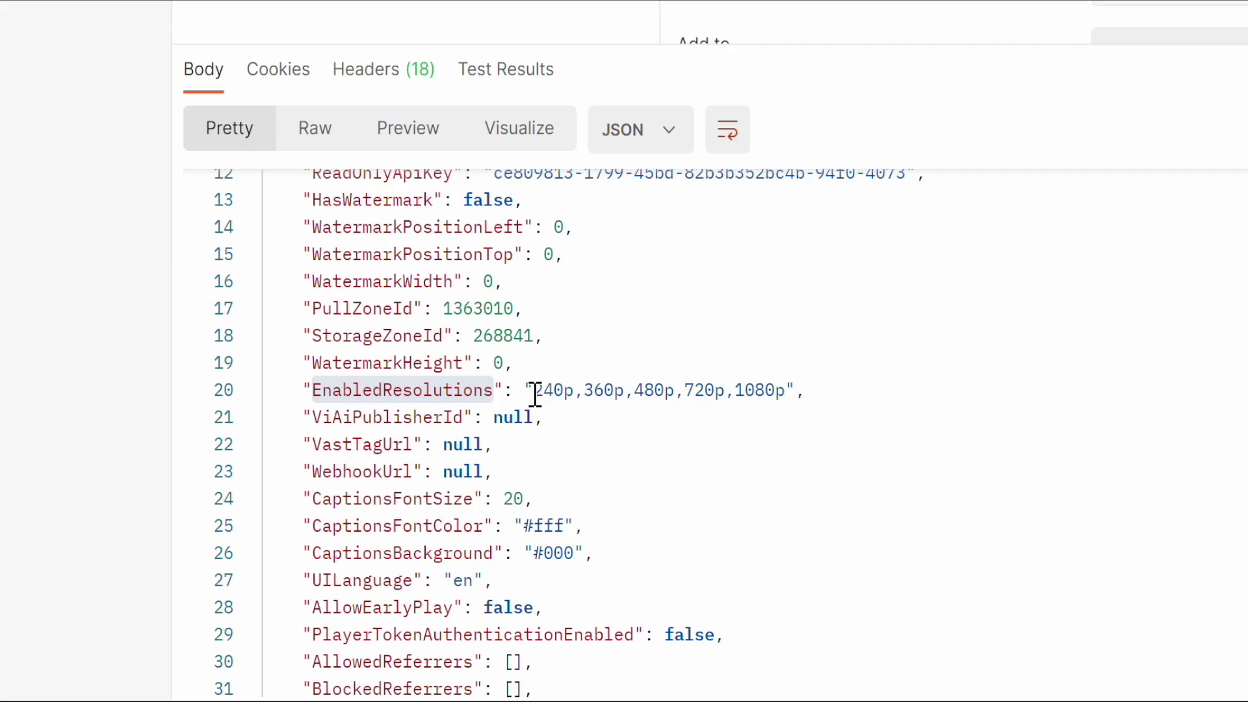
left_click_drag(534, 393, 784, 388)
key("ctrl+c")
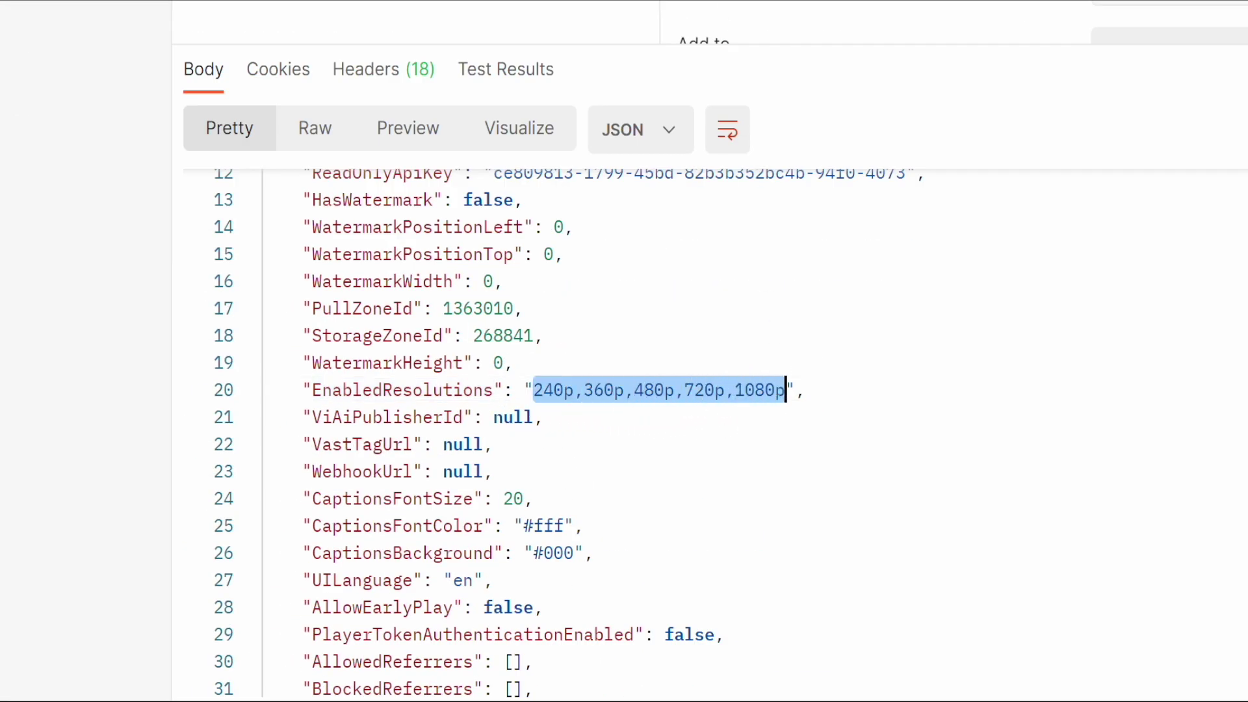
left_click(357, 65)
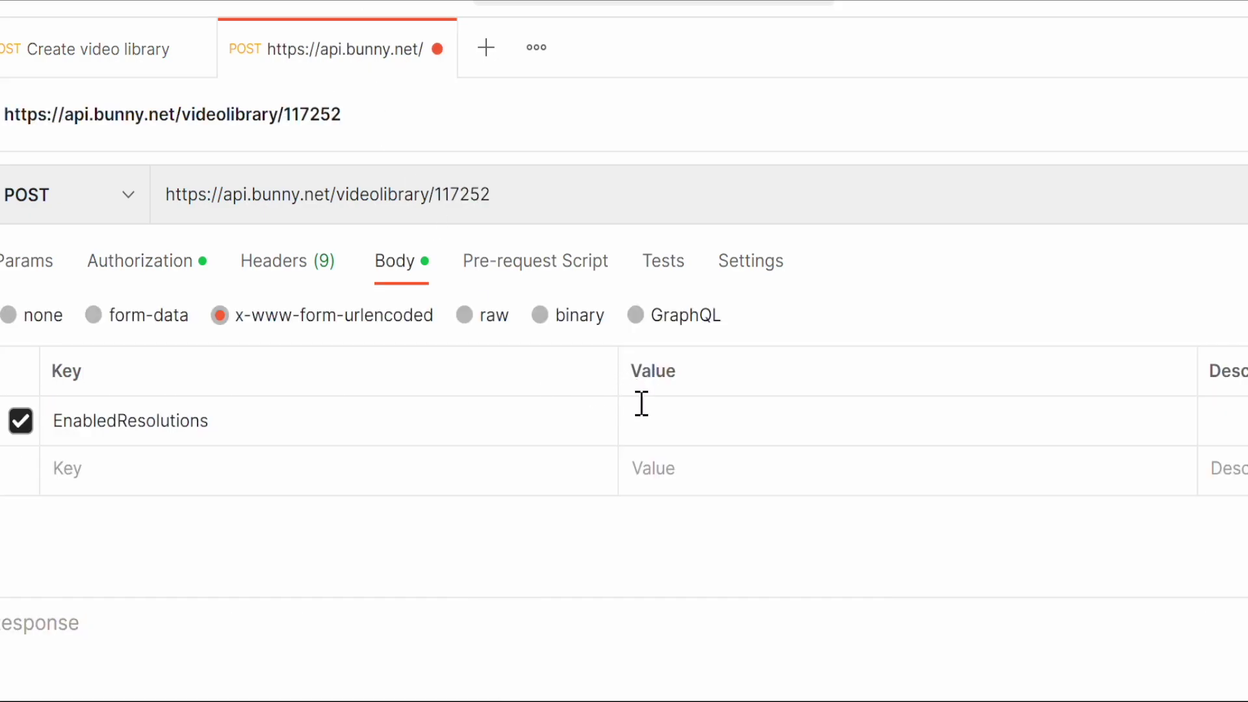
left_click(641, 406)
key("ctrl+v")
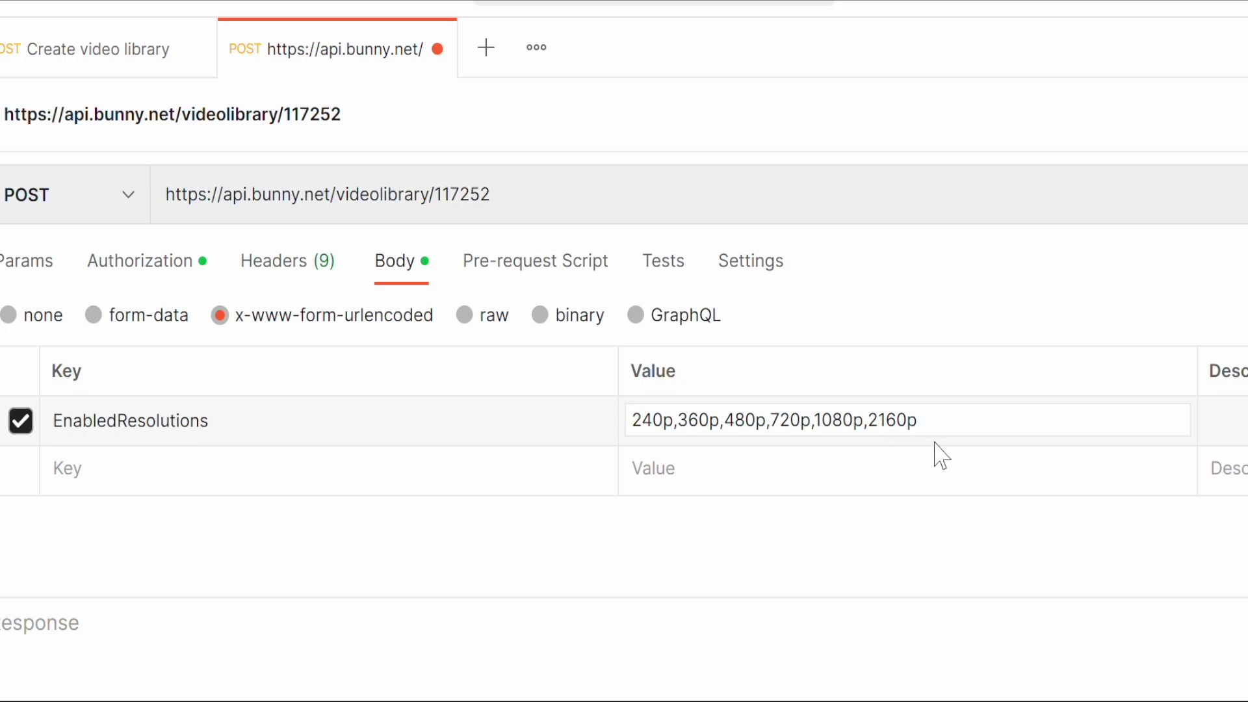
- Use Save As to name the request 'Update video library' and store it in bunny.net
left_click(1128, 57)
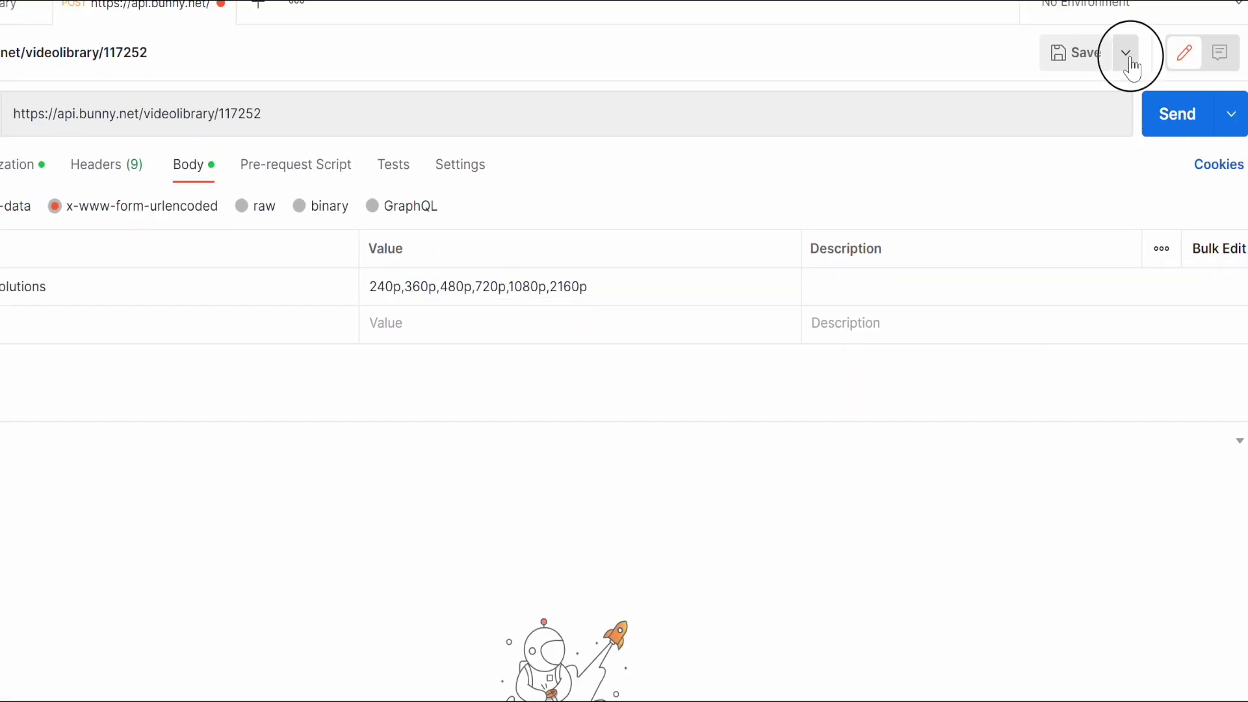
left_click(1082, 112)
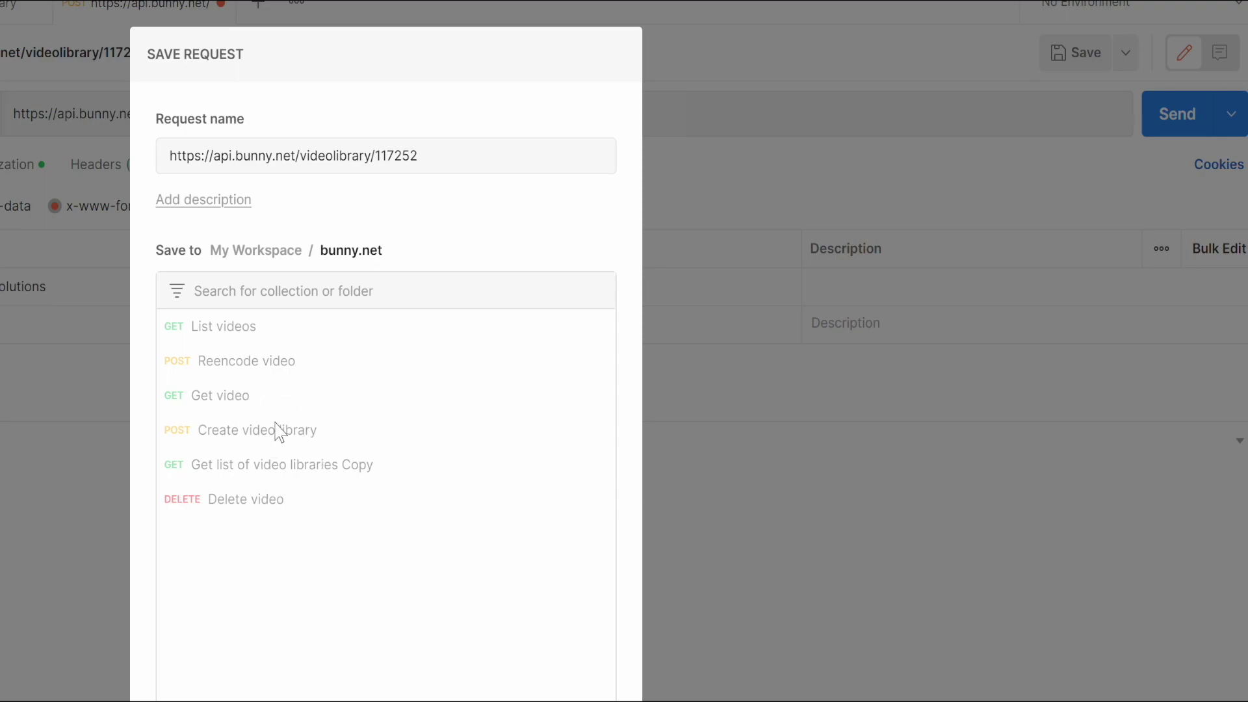
left_click_drag(446, 140, 19, 170)
type("Update video")
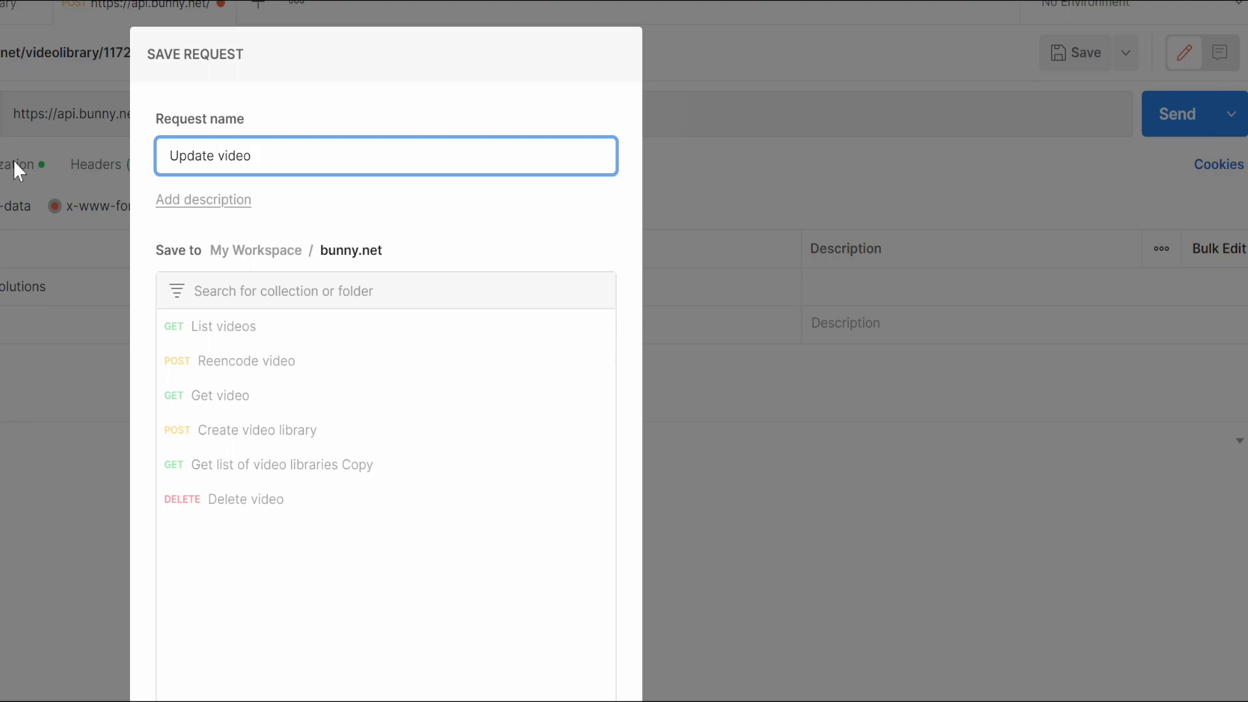
type(" library")
left_click(704, 637)
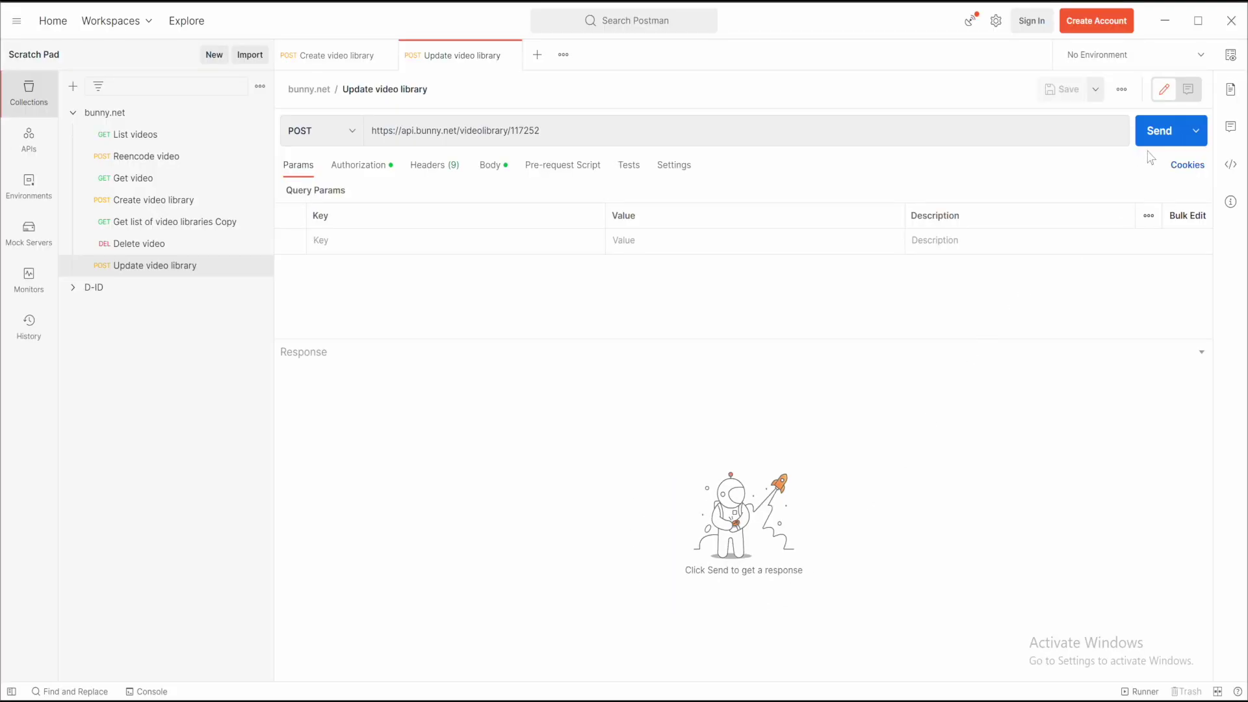
- Send Update video library and confirm EnabledResolutions in the response now includes 2160p
left_click(490, 166)
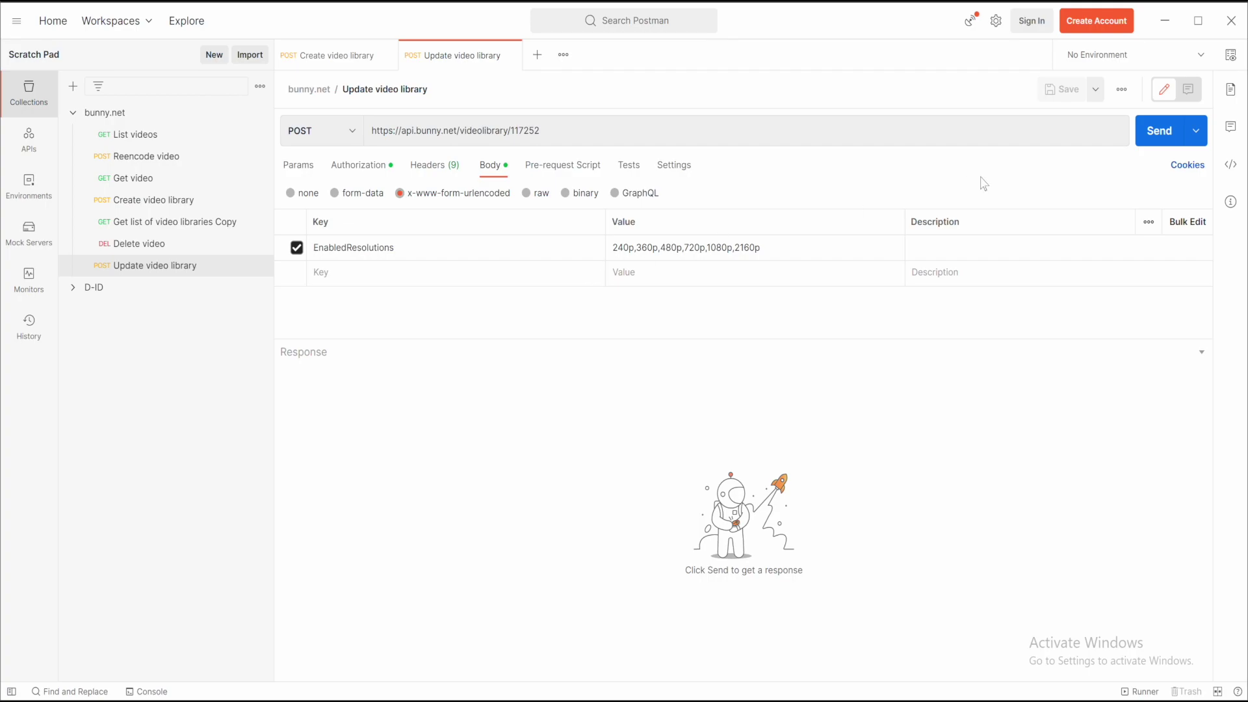
left_click(1138, 132)
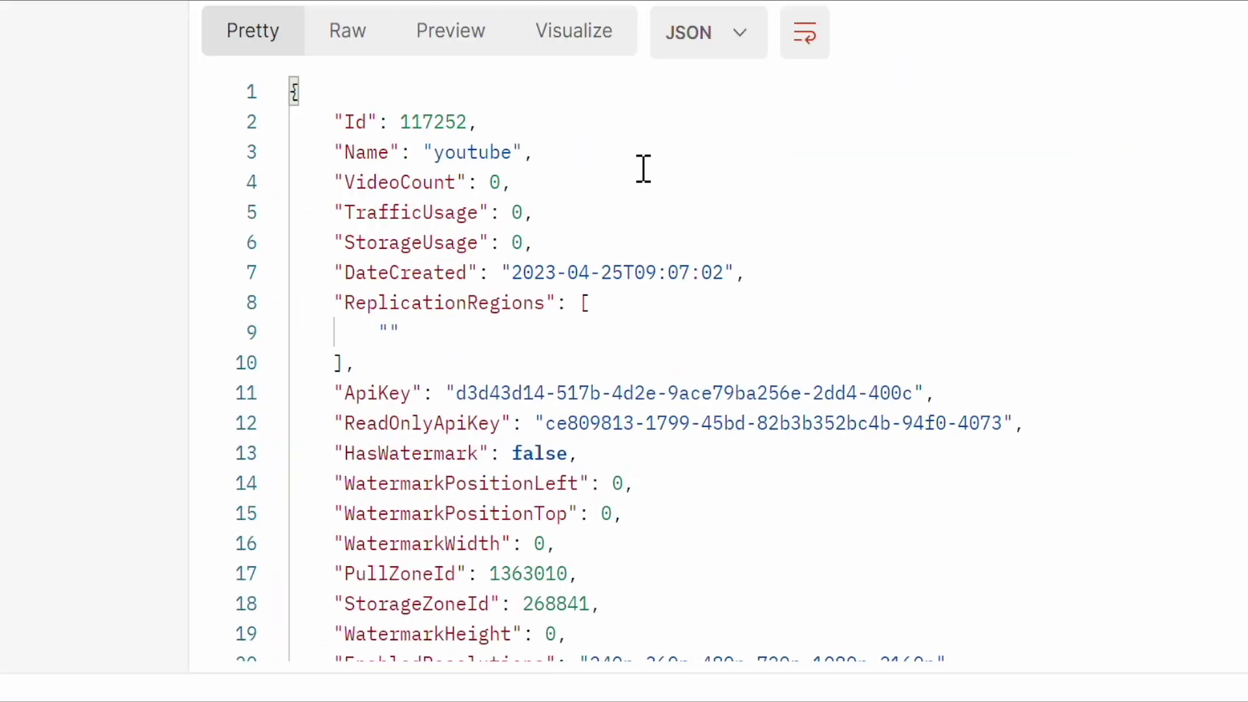
scroll(641, 167, "down", 3)
left_click_drag(578, 440, 960, 442)
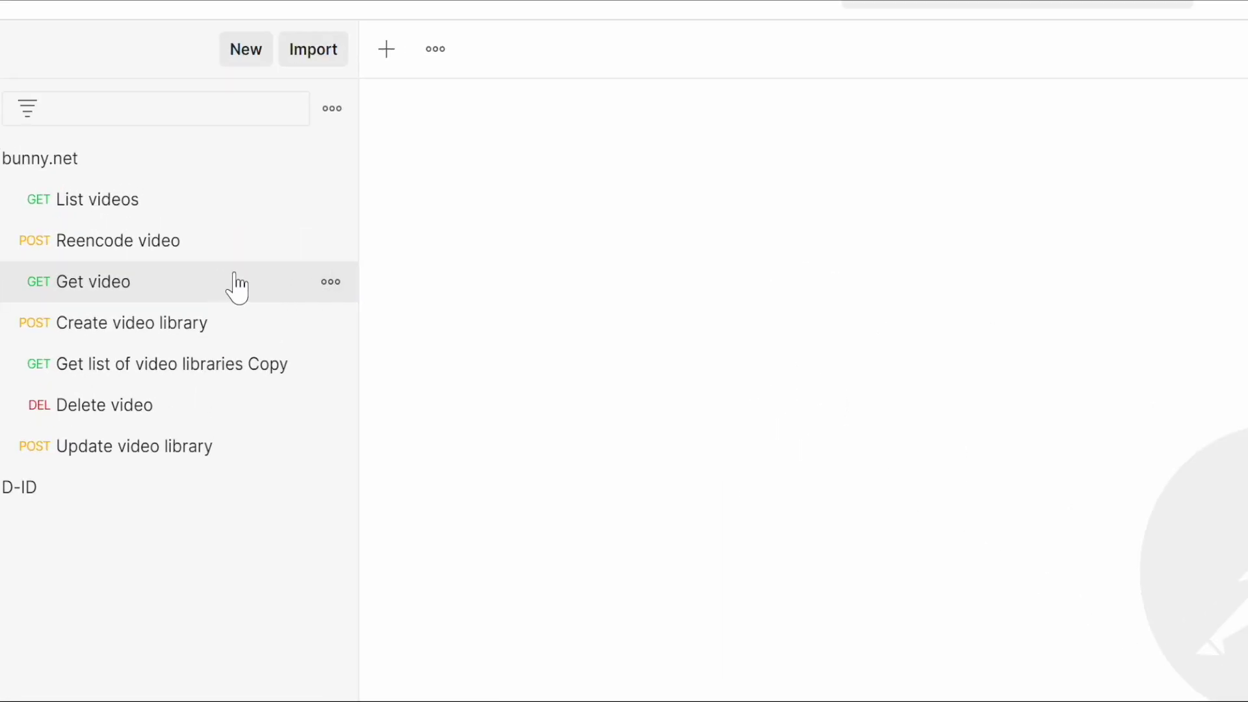
left_click(335, 284)
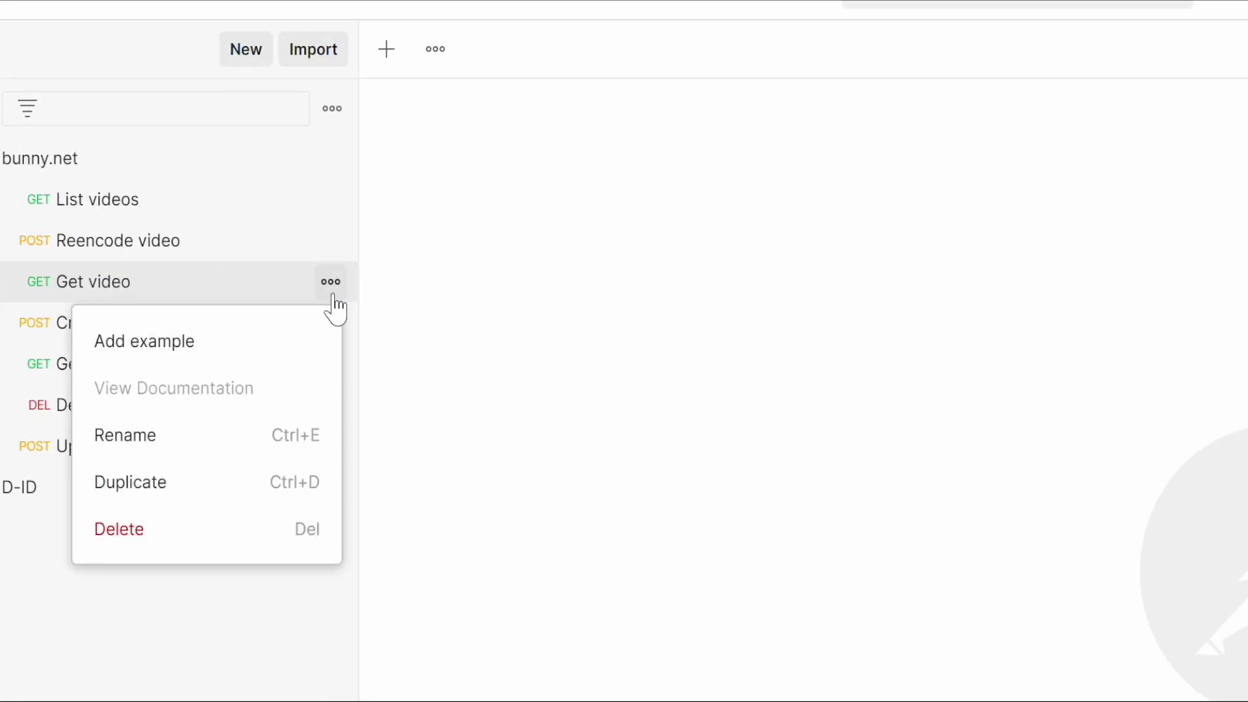
- Duplicate Get video as 'Fetch video from external source', end its URL with /videos/fetch, and save
left_click(248, 484)
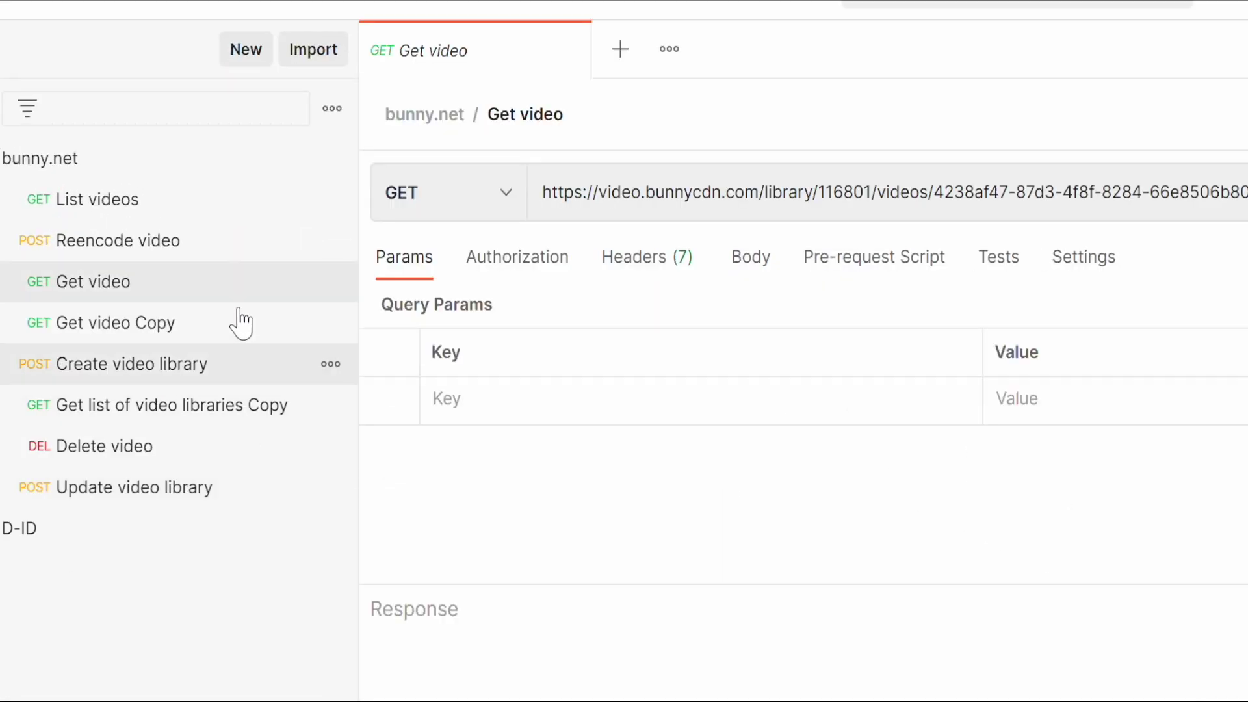
left_click(236, 330)
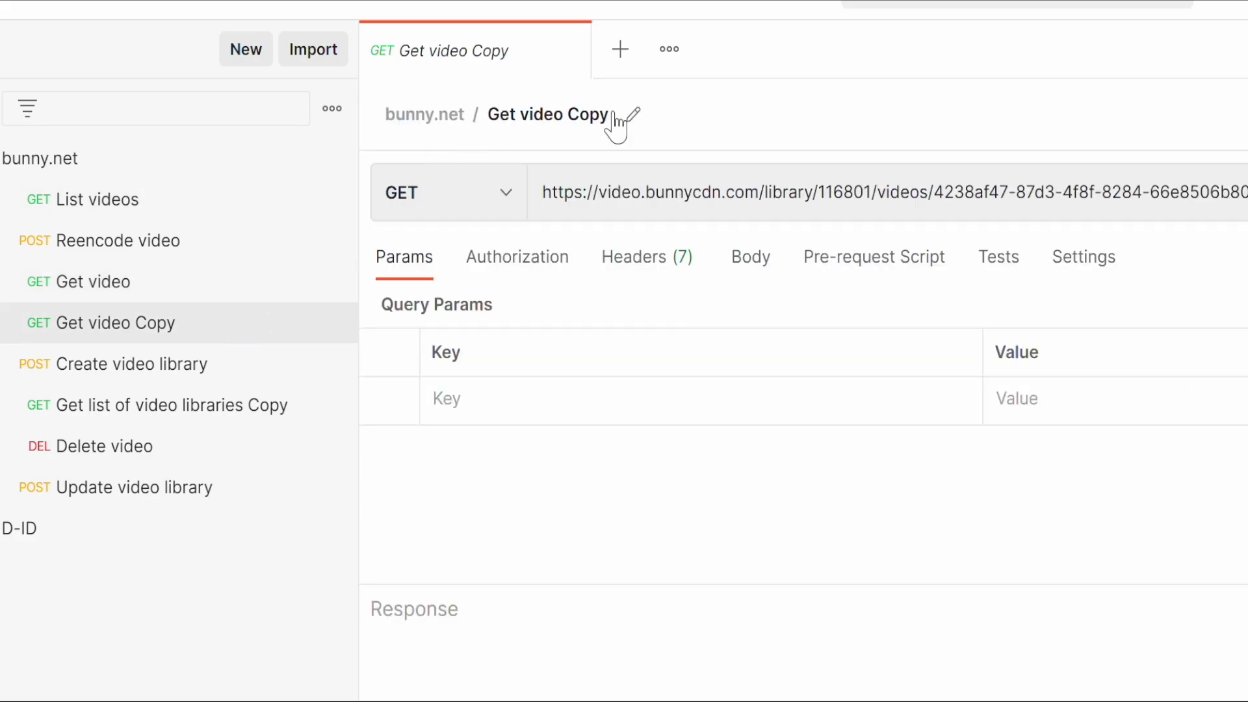
left_click(632, 118)
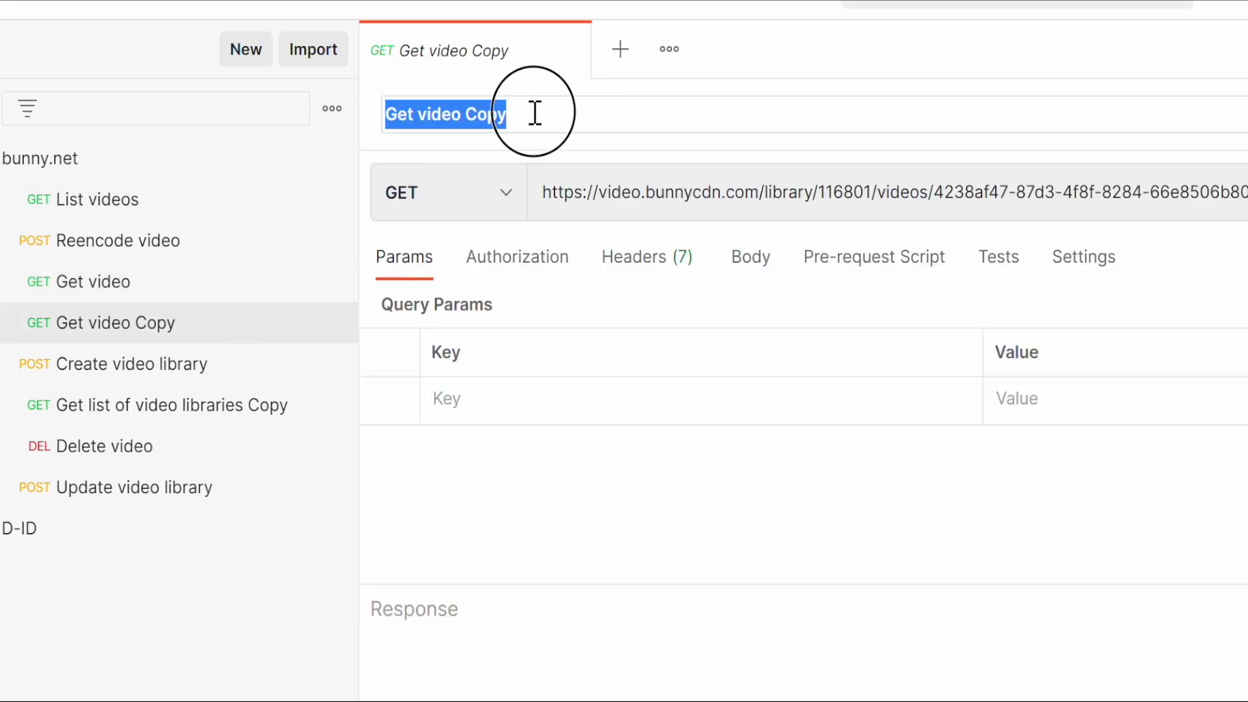
type("Fetch")
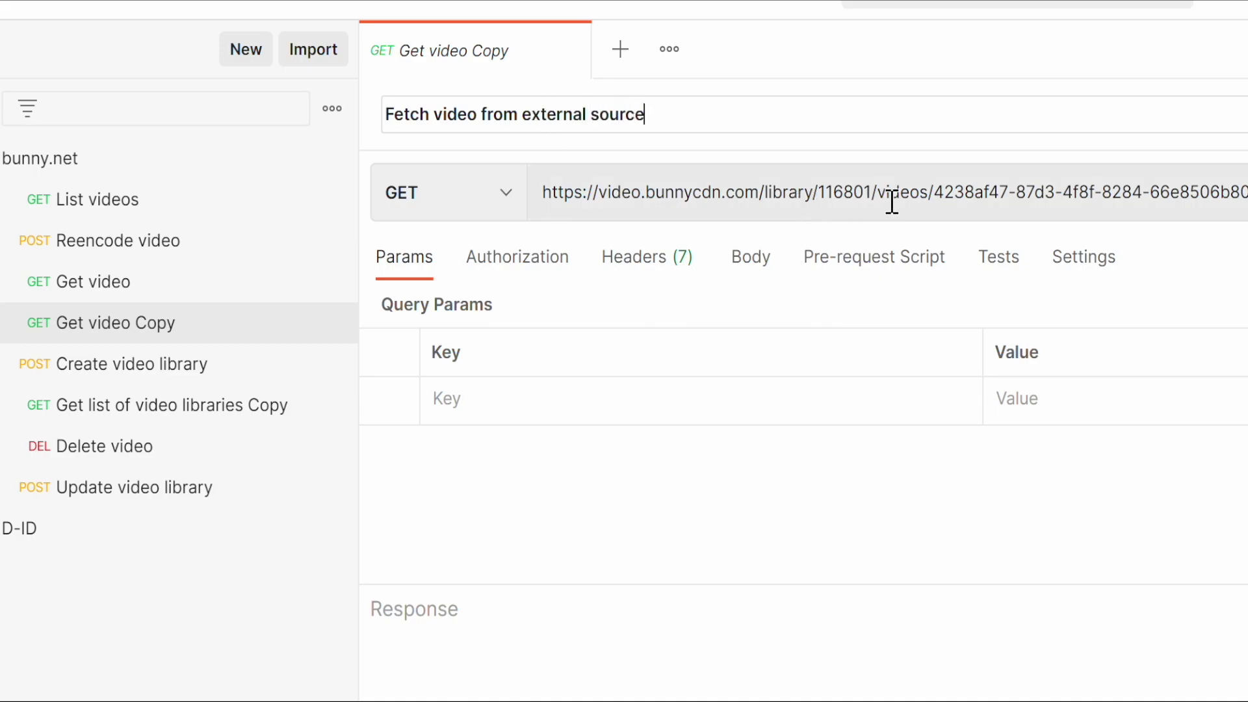
left_click_drag(937, 195, 1241, 156)
type("fe")
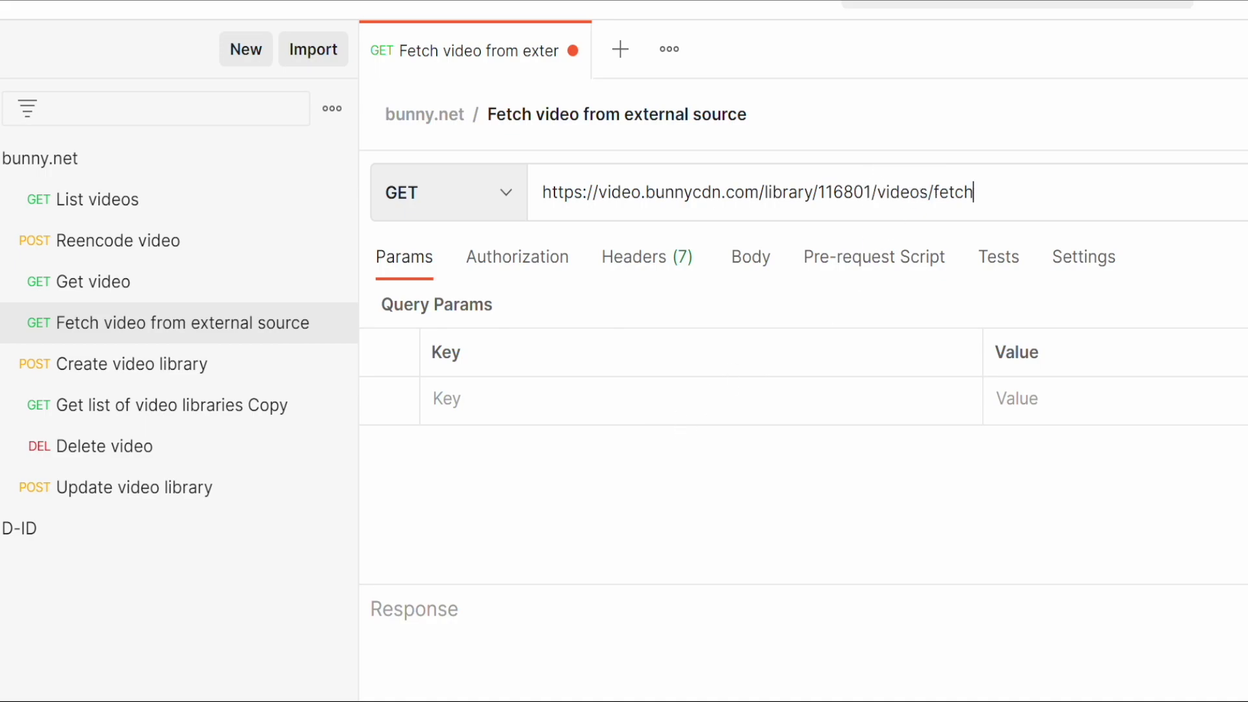
key("ctrl+s")
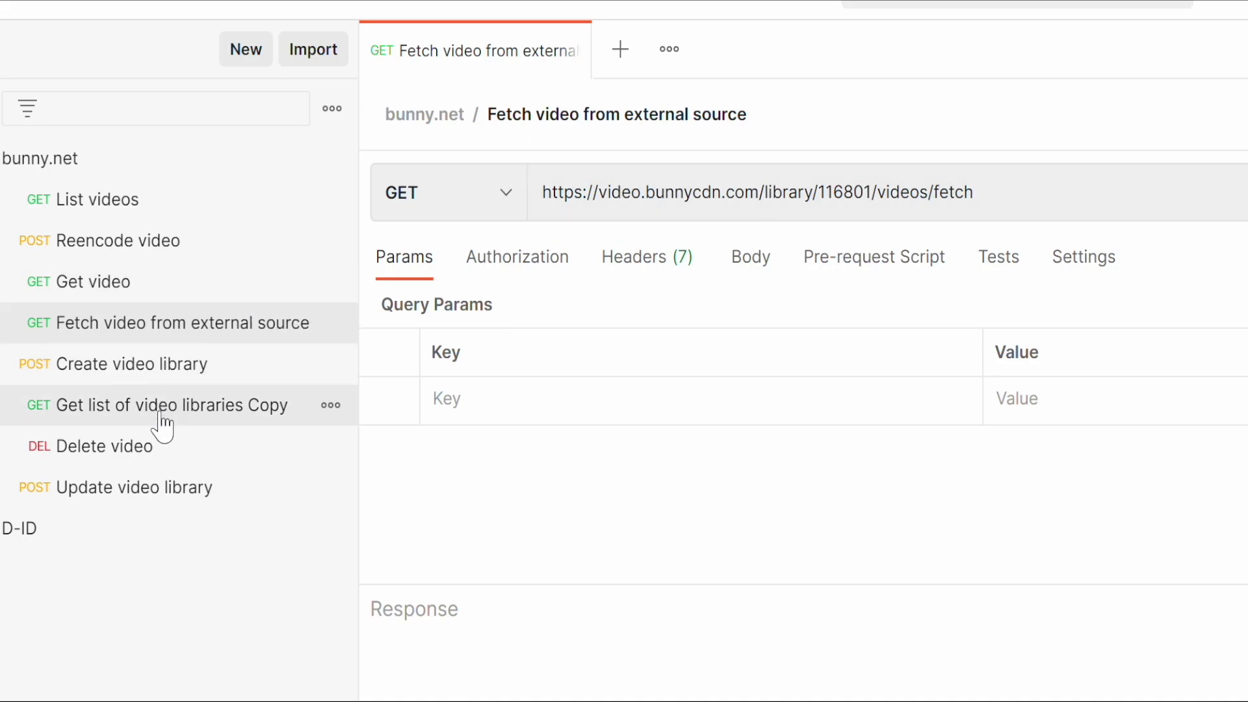
- Send Get list of video libraries, copy the youtube Id 117252, and select 116801 in the Fetch URL
left_click(185, 423)
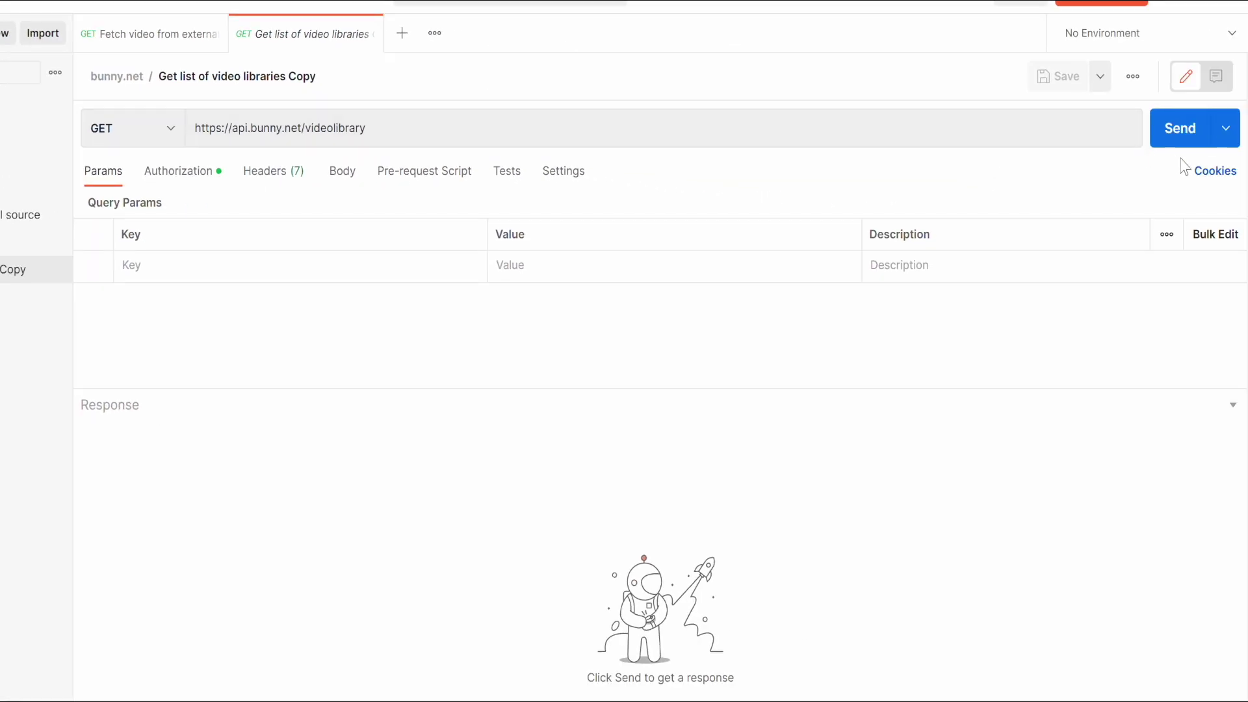
left_click(1175, 133)
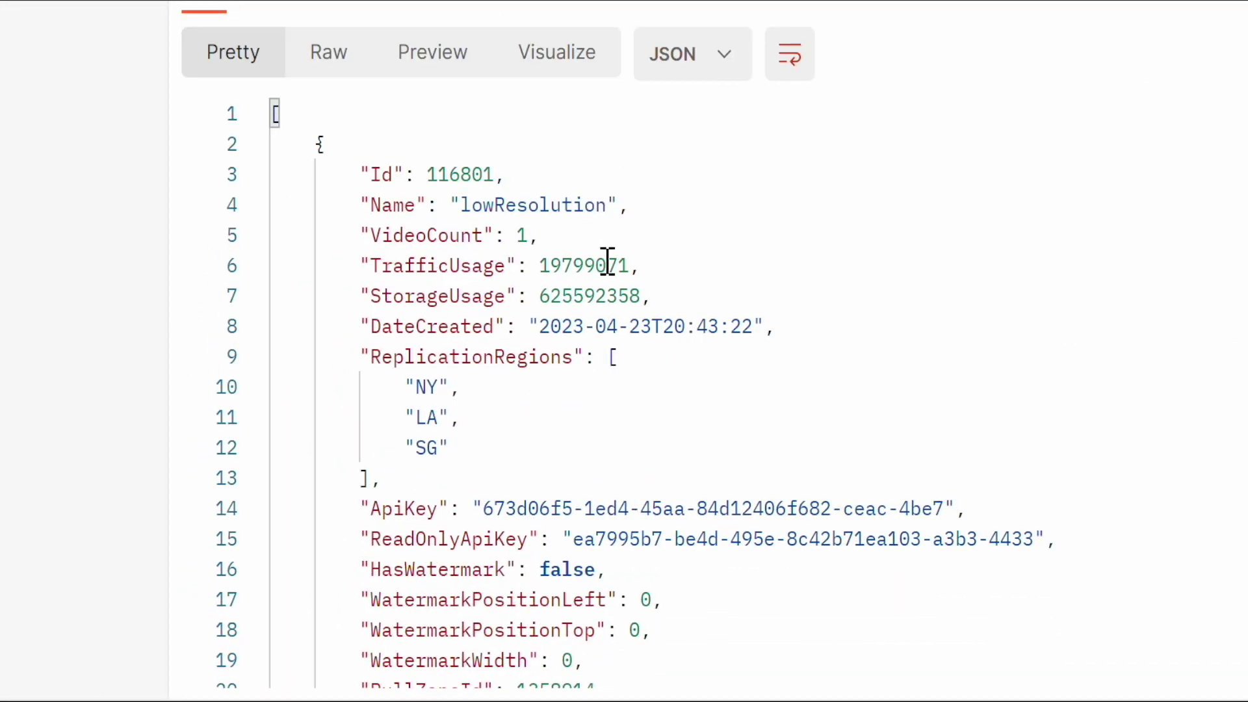
scroll(606, 261, "down", 15)
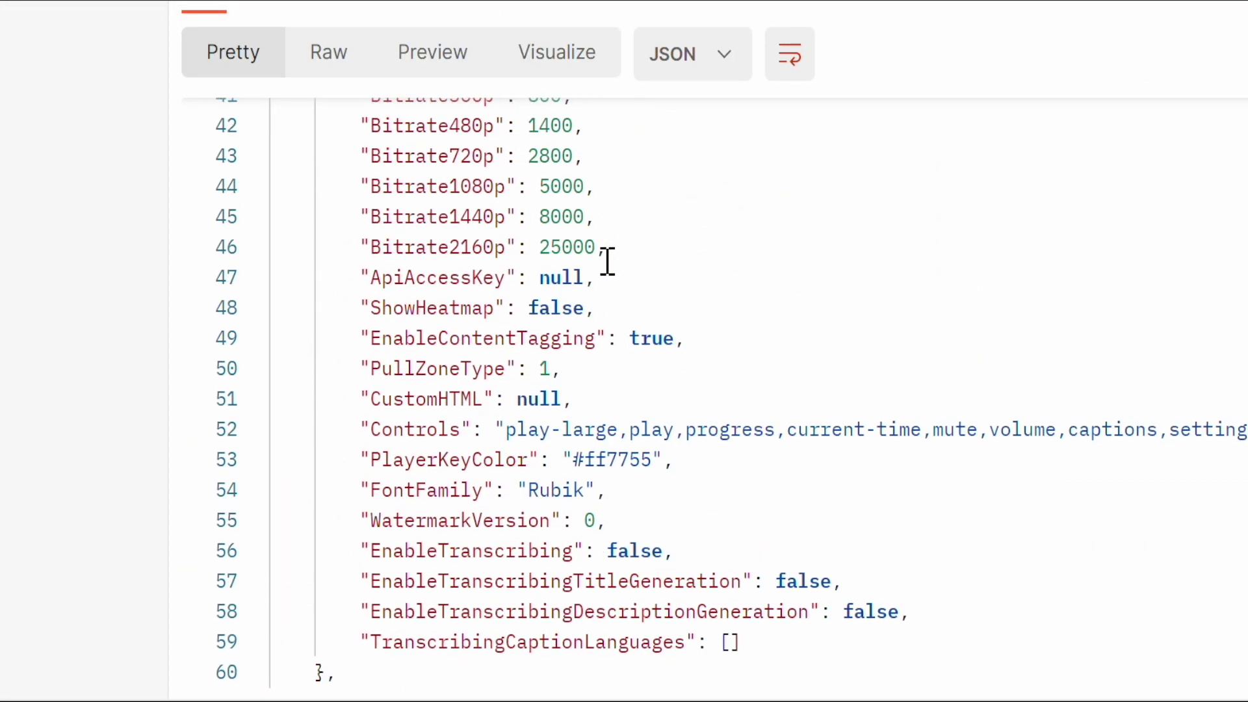
scroll(607, 262, "down", 4)
scroll(606, 262, "up", 2)
scroll(606, 262, "down", 11)
scroll(606, 262, "down", 9)
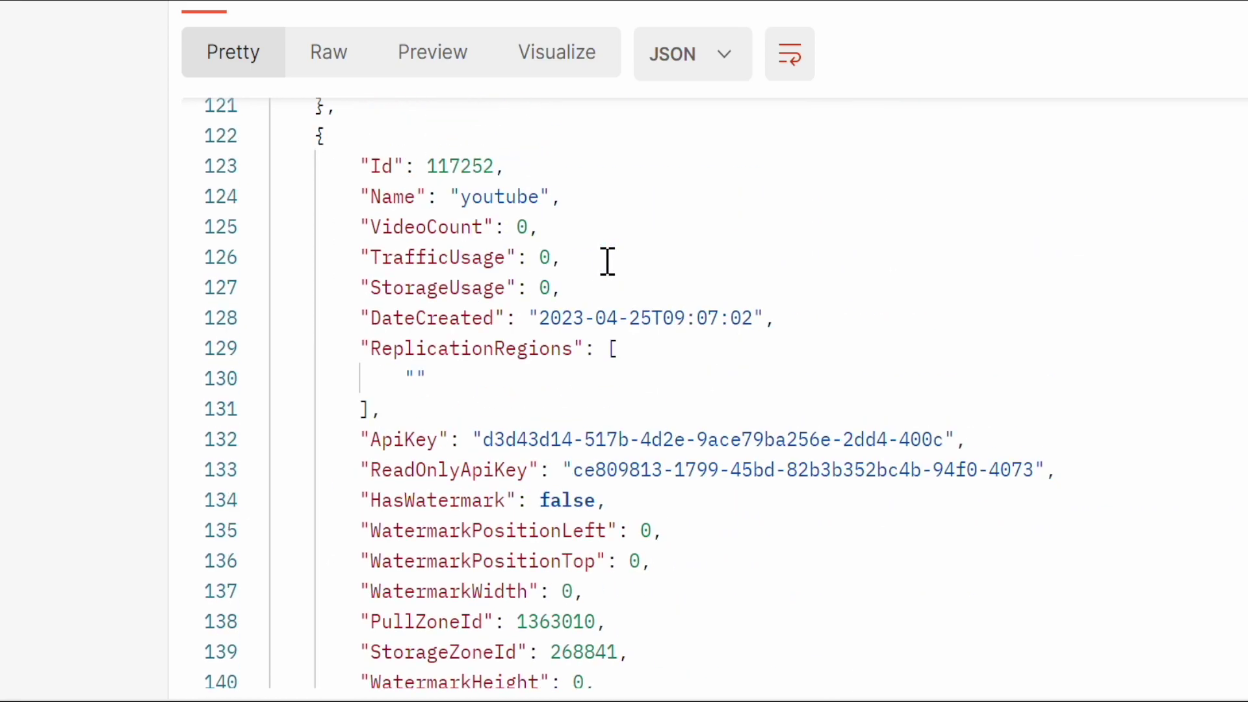
scroll(608, 261, "up", 2)
scroll(608, 261, "down", 3)
scroll(608, 261, "up", 1)
scroll(607, 261, "down", 1)
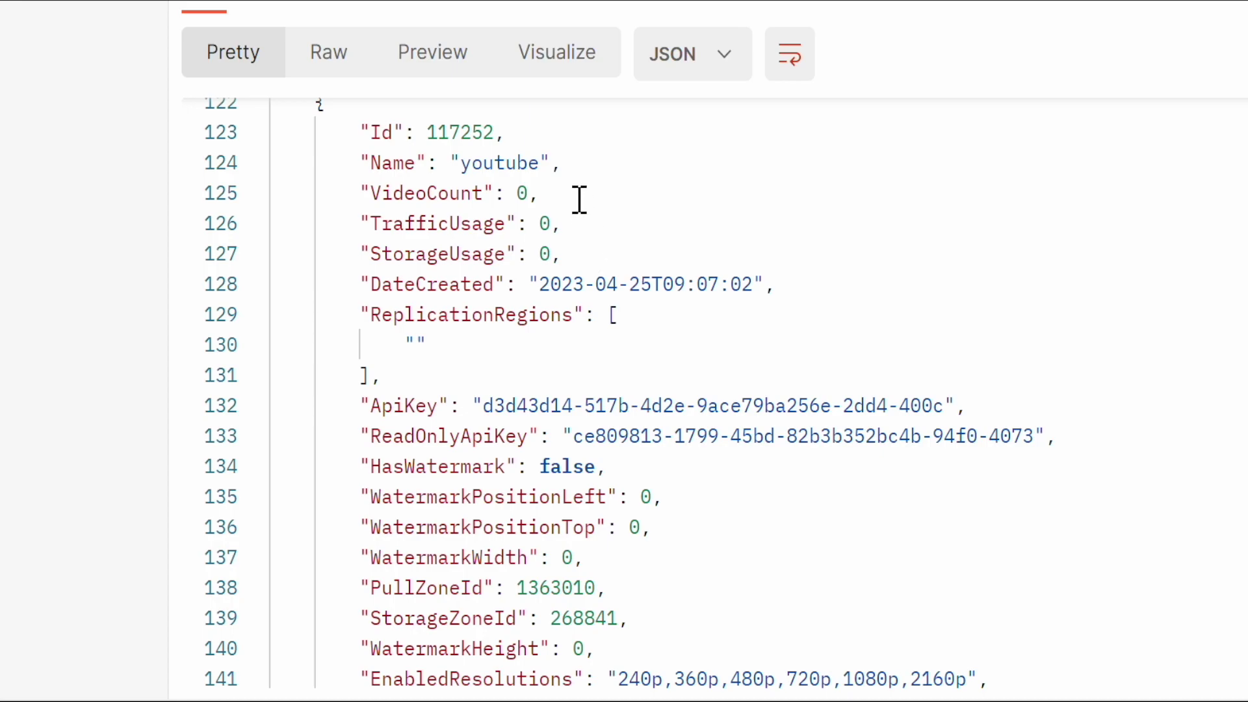
scroll(576, 198, "up", 1)
double_click(484, 149)
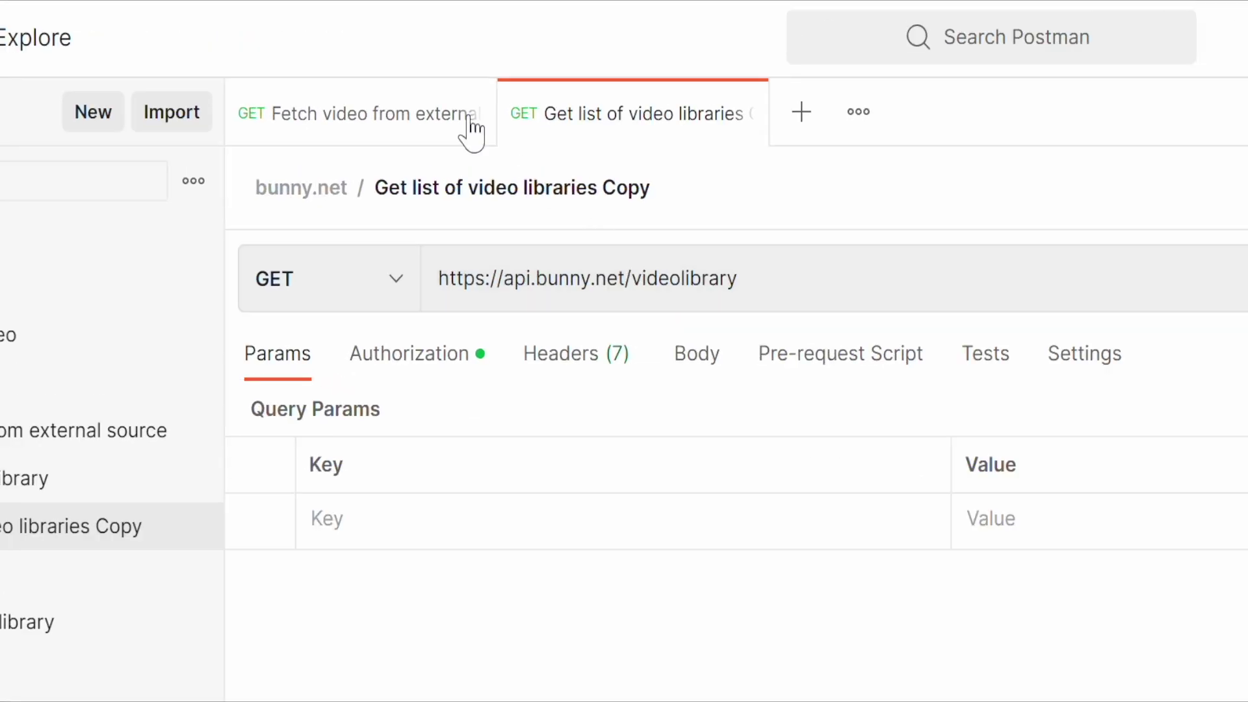
left_click(418, 117)
double_click(794, 276)
- Replace the URL's library id with 117252 and change the method to POST
key("ctrl+v")
left_click(975, 278)
left_click(684, 364)
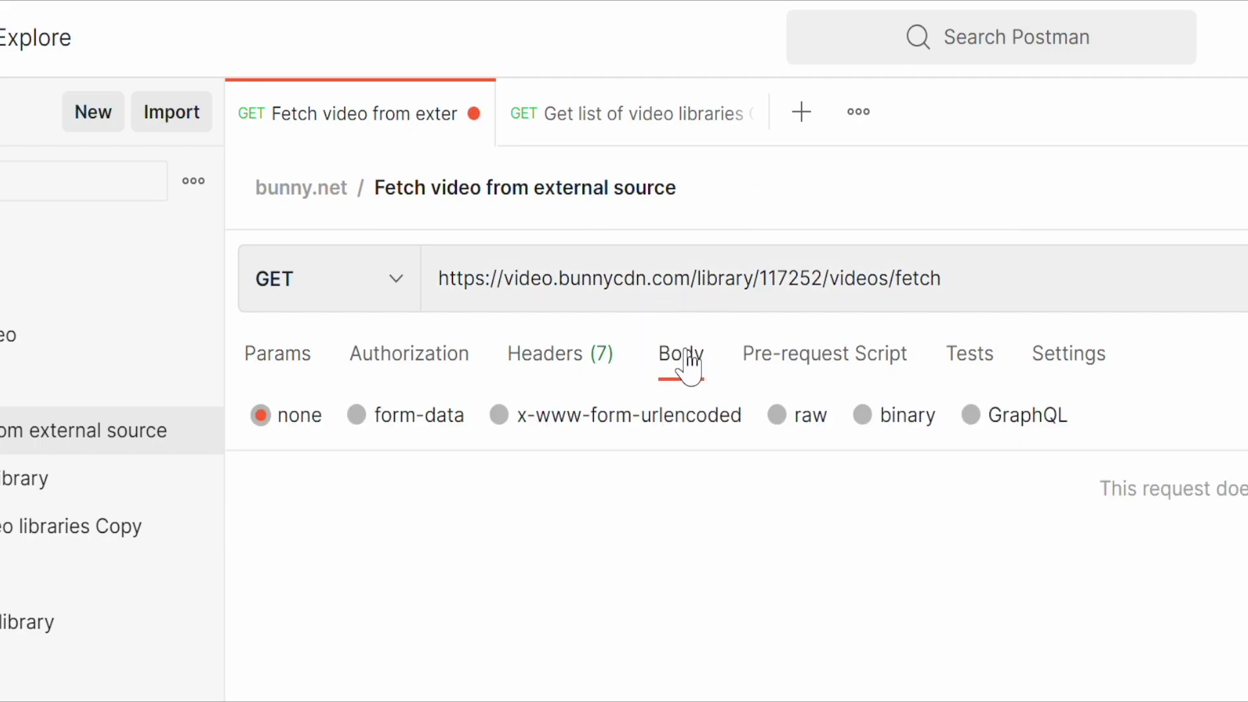
left_click(397, 285)
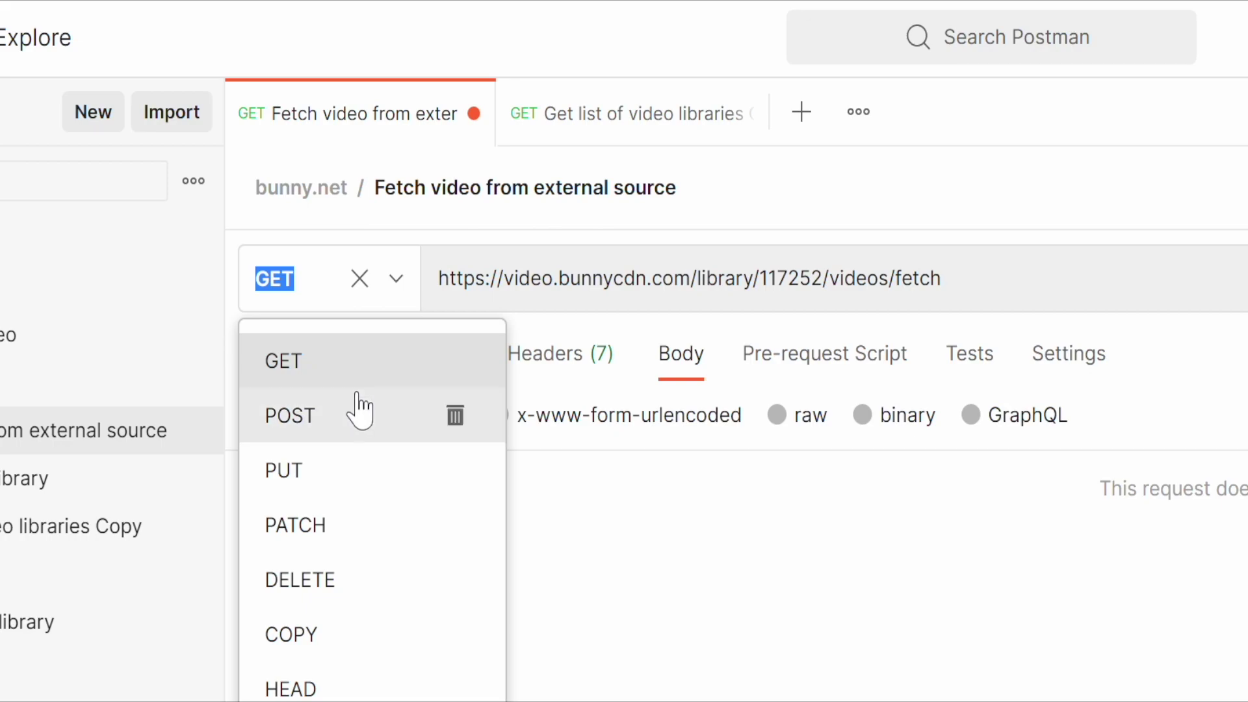
left_click(351, 431)
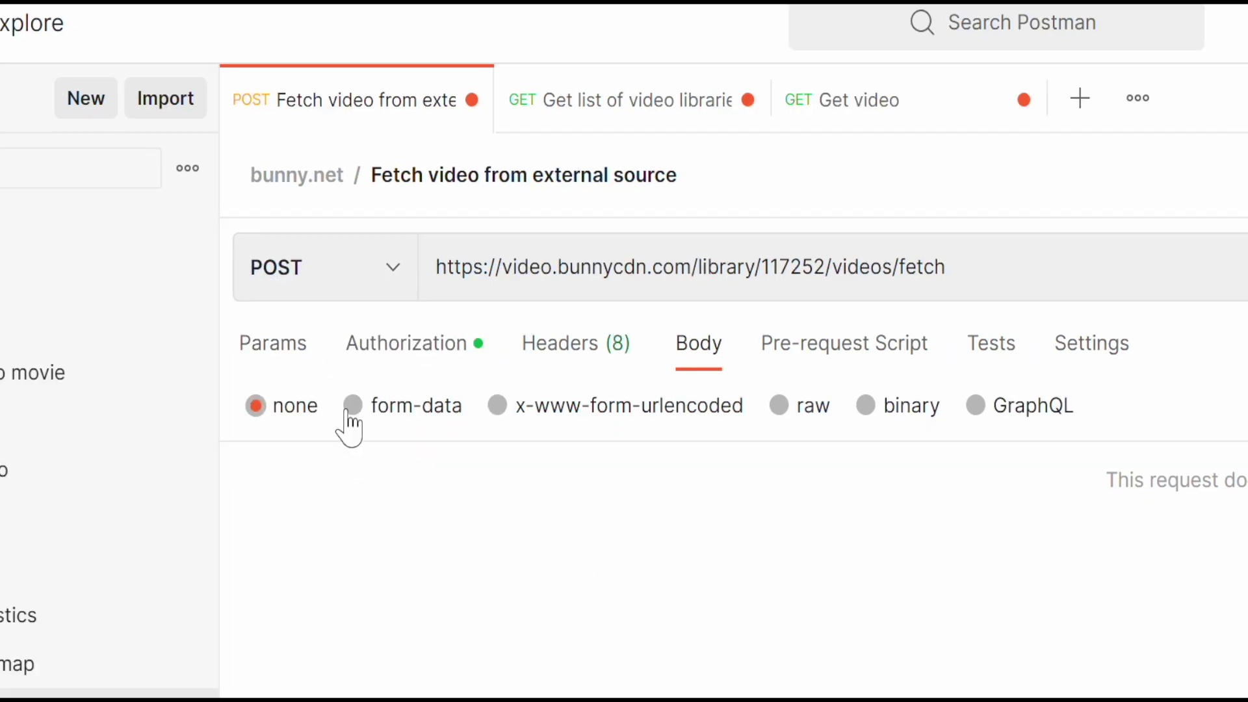
- Give the request a raw JSON body {"url":""} and select the Dropbox video address in the browser
left_click(780, 412)
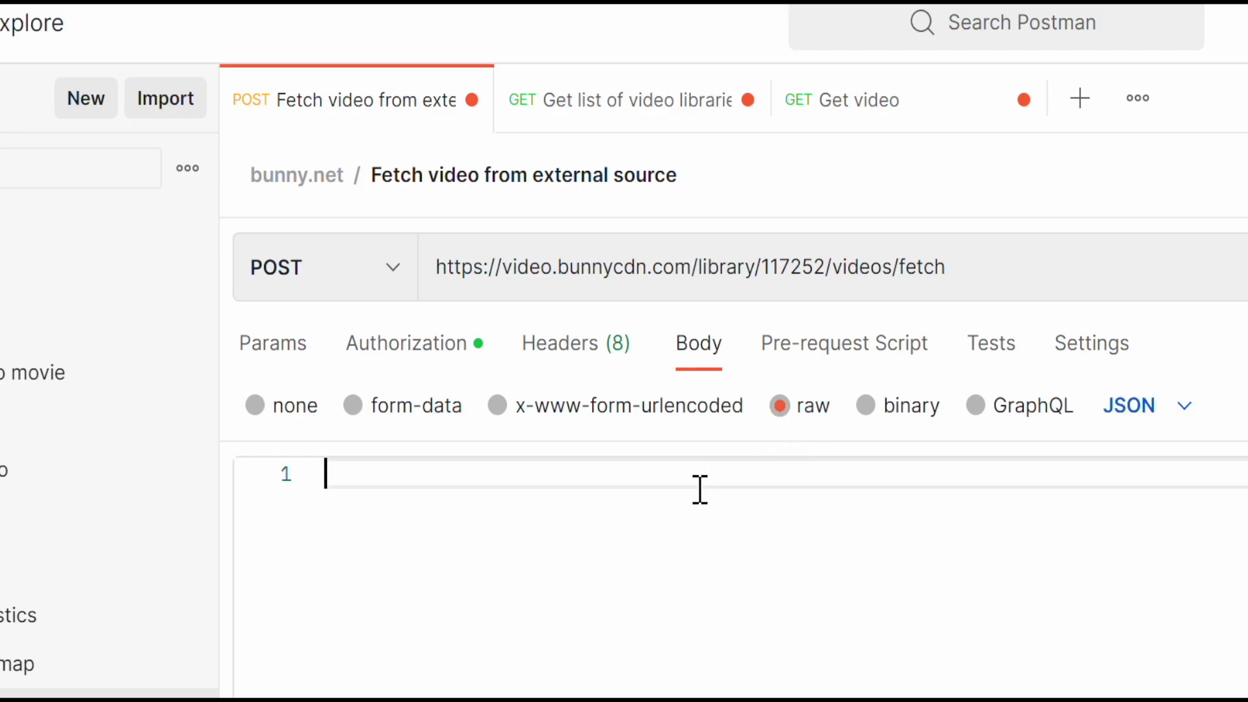
type("{")
key("Return")
type("\"")
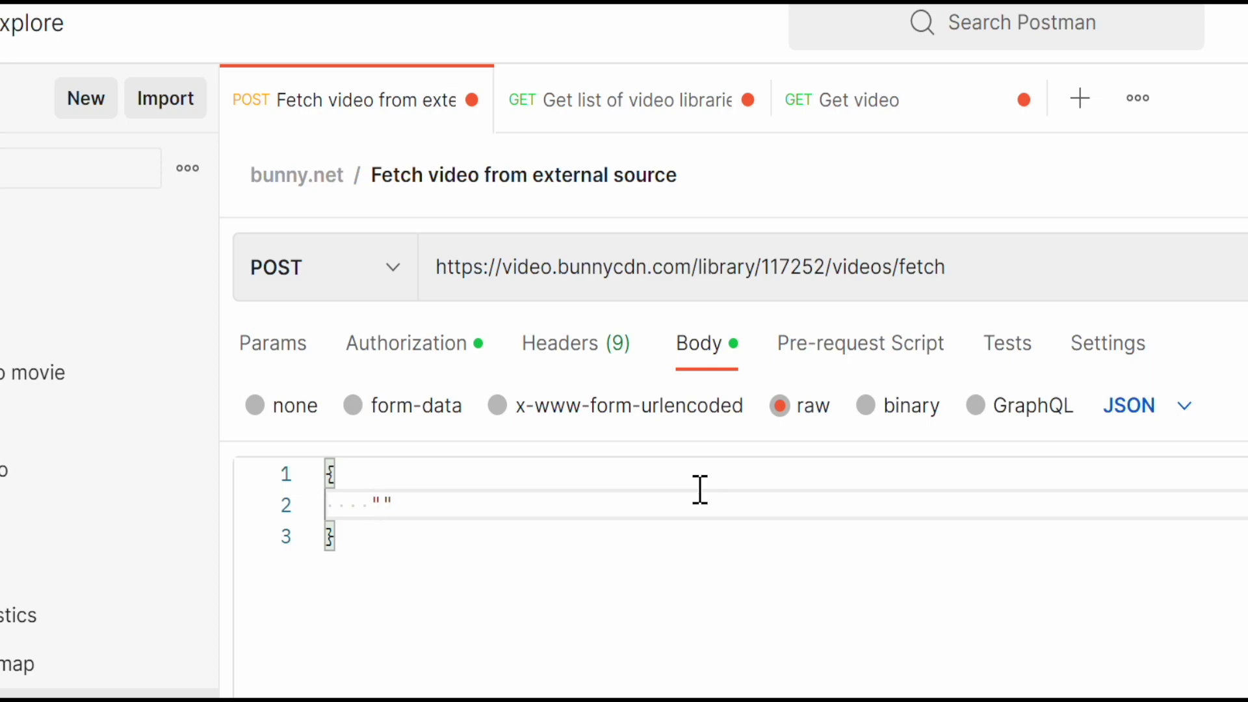
type("url\":\"")
left_click(630, 39)
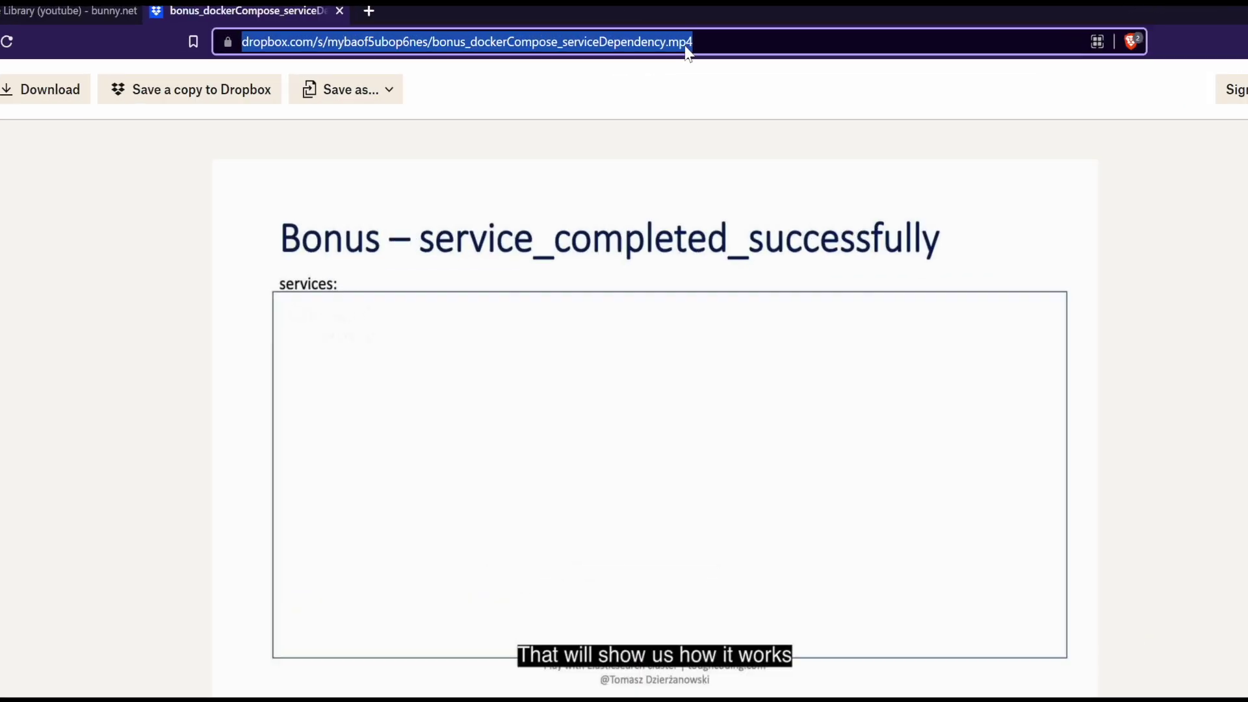
right_click(632, 38)
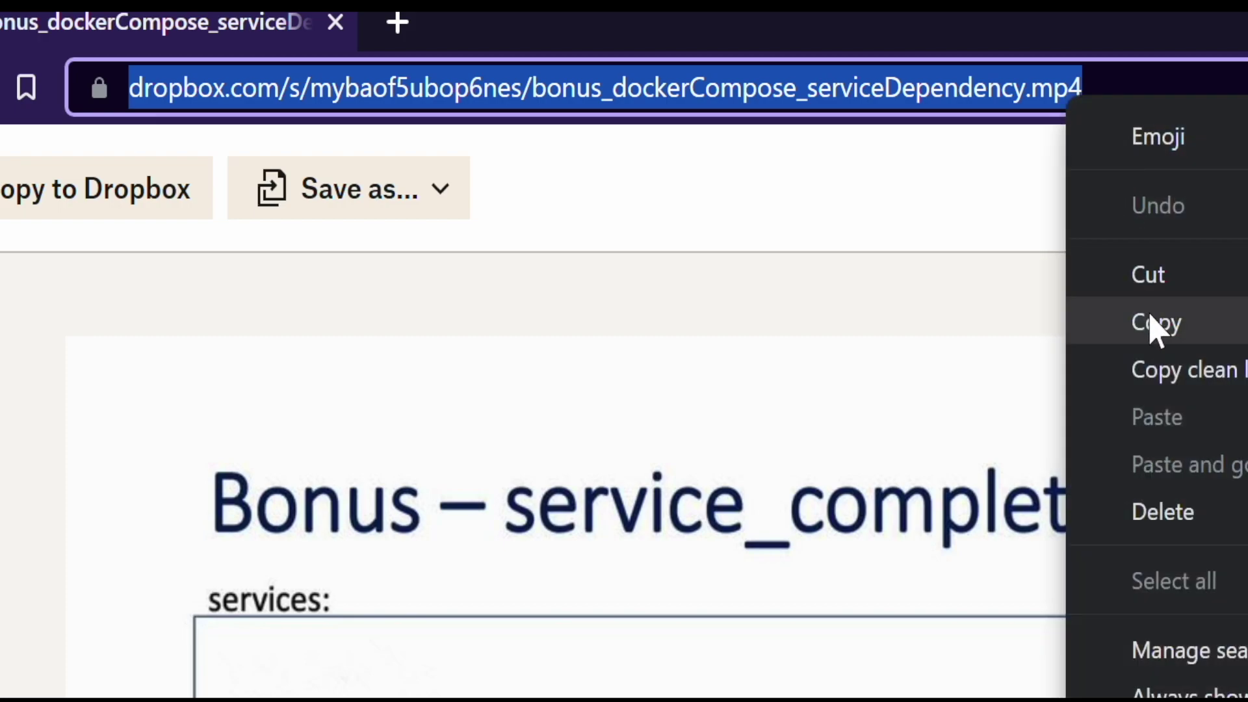
- Fill url with the Dropbox link ending ?dl=1, send it, and copy the returned video id
left_click(1120, 328)
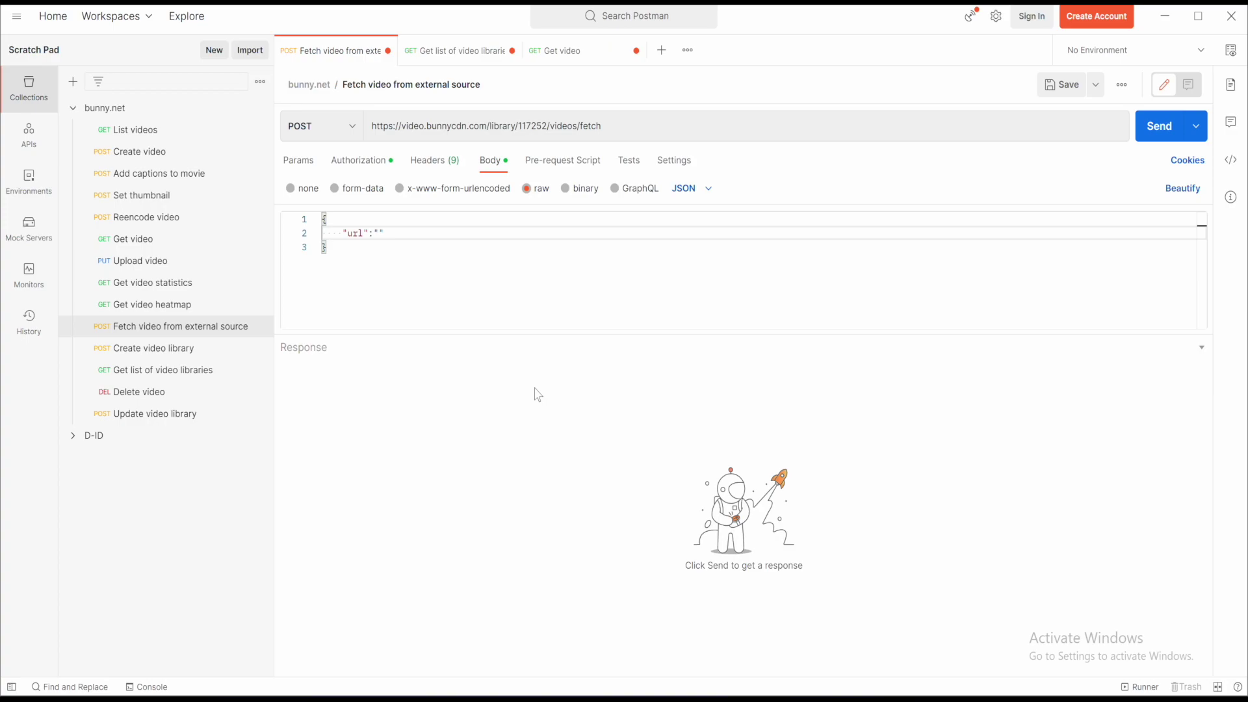
key("ctrl+v")
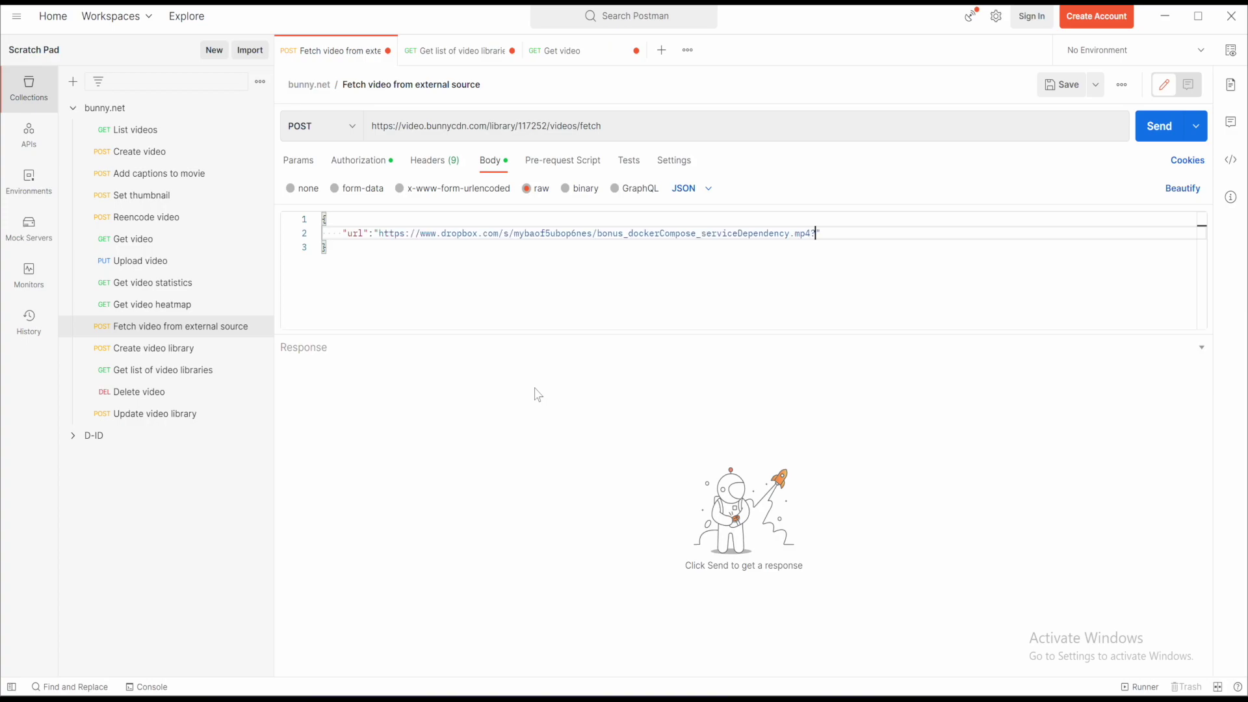
type("dl")
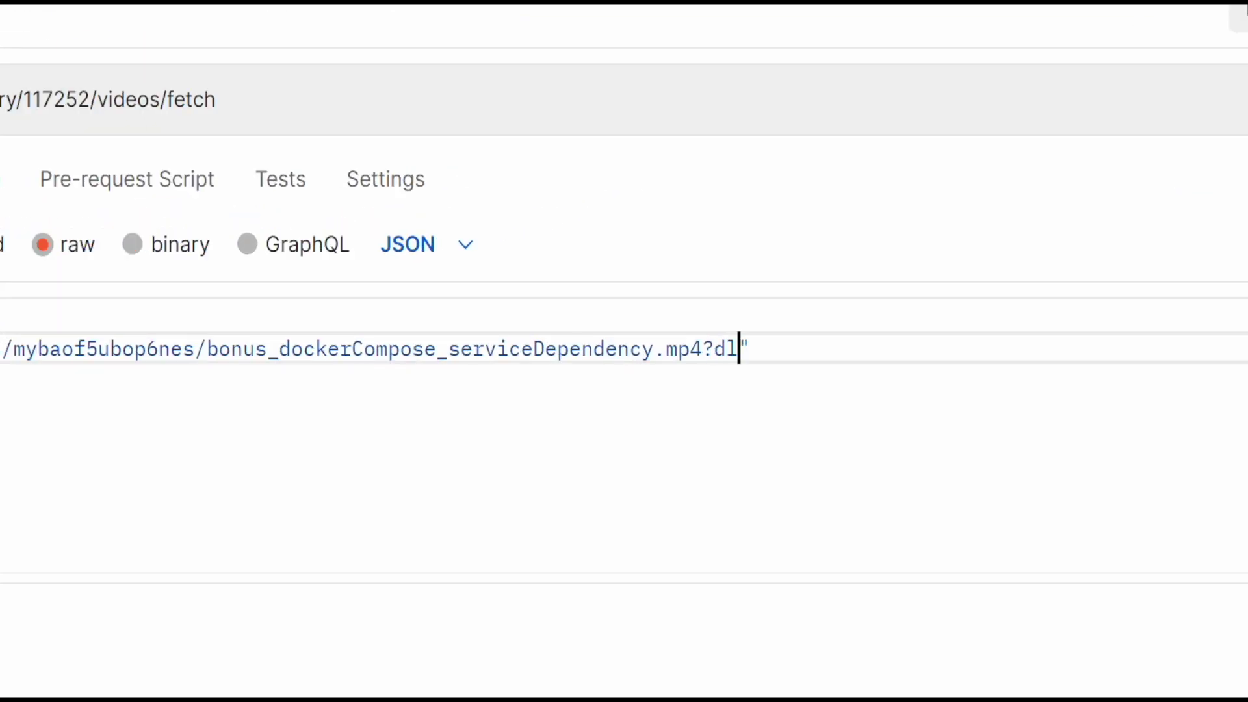
type("=1")
left_click_drag(702, 359, 777, 349)
left_click(771, 354)
left_click(786, 352)
left_click_drag(704, 355, 765, 356)
left_click(806, 343)
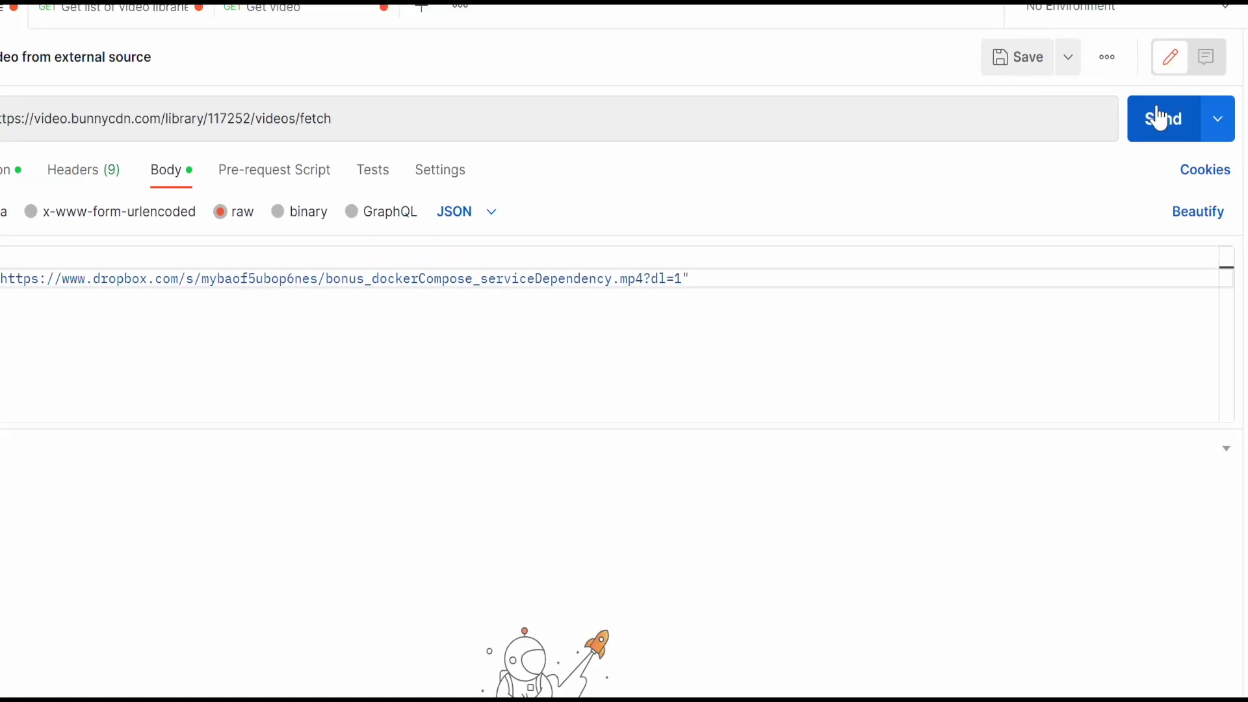
left_click(1160, 119)
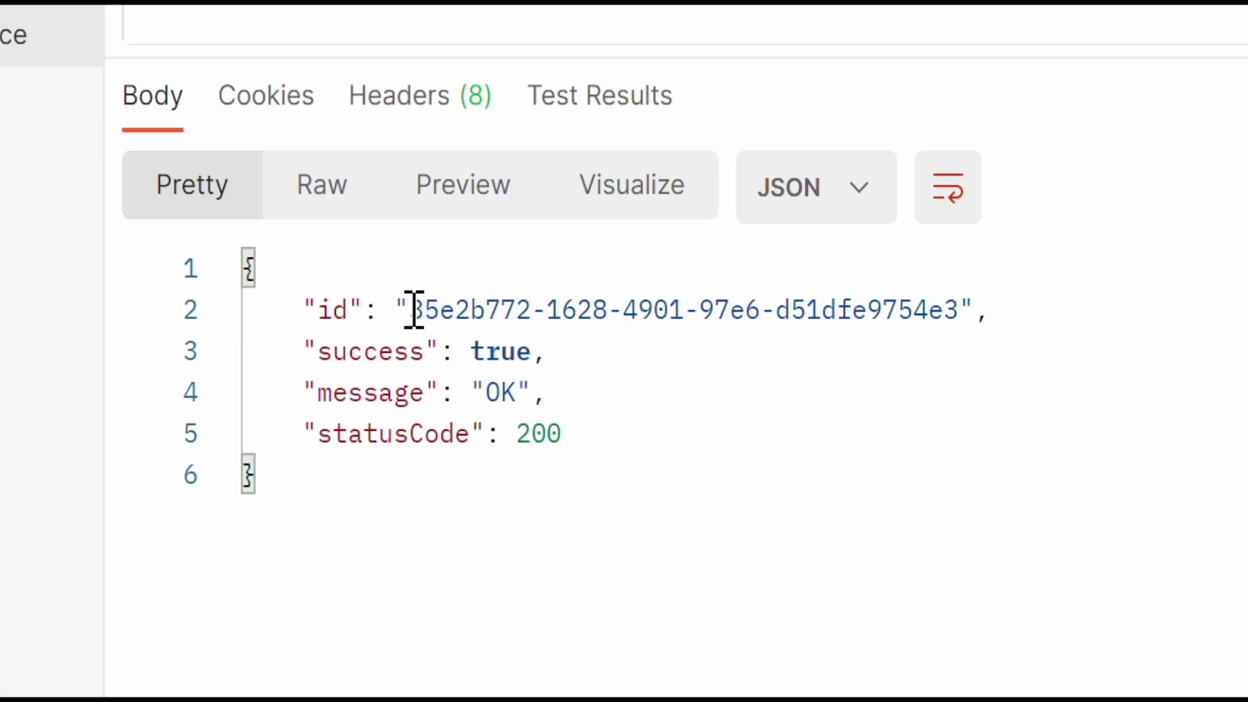
left_click_drag(411, 309, 959, 299)
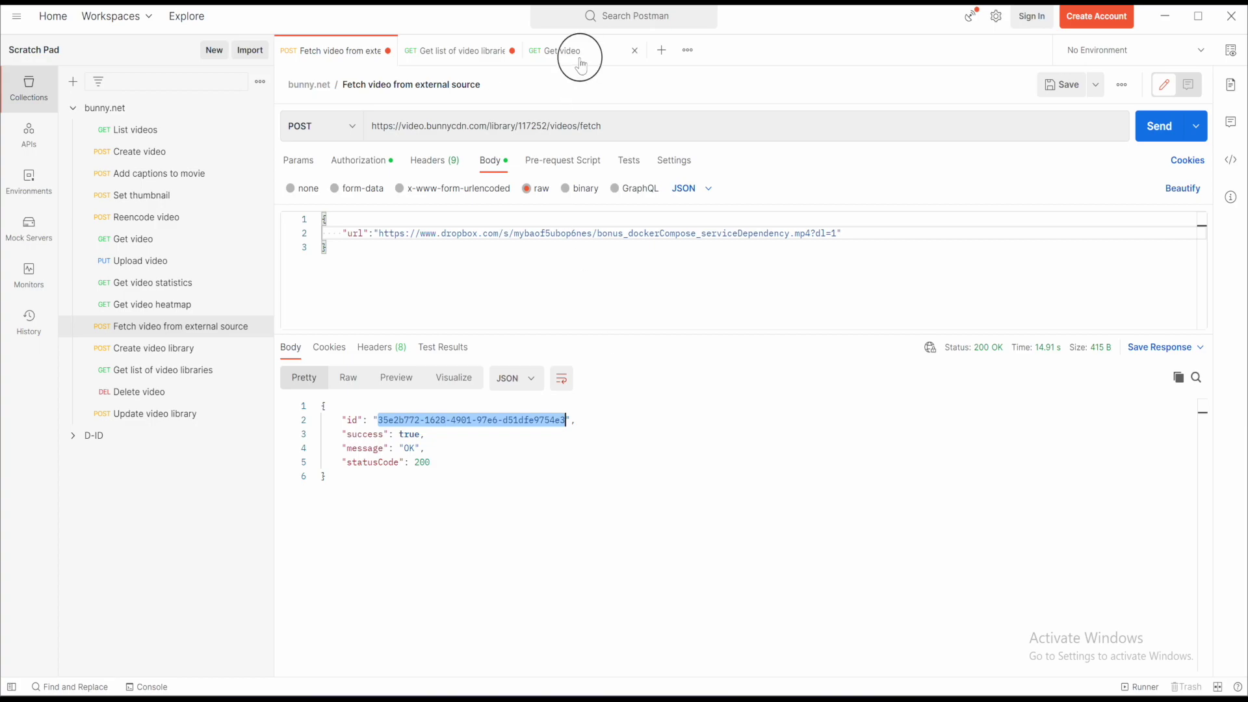
- Append the new video id to the Get video URL and send it, showing encodeProgress 26
left_click(577, 54)
left_click(594, 129)
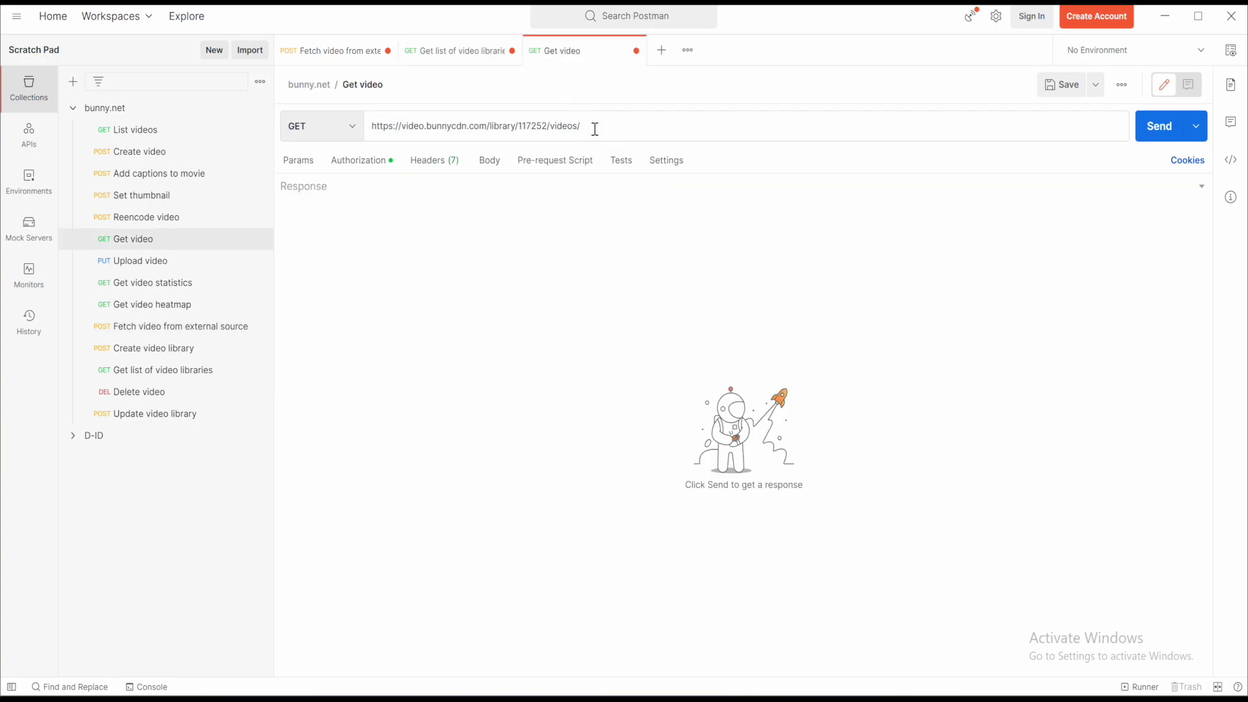
key("ctrl+v")
left_click(594, 129)
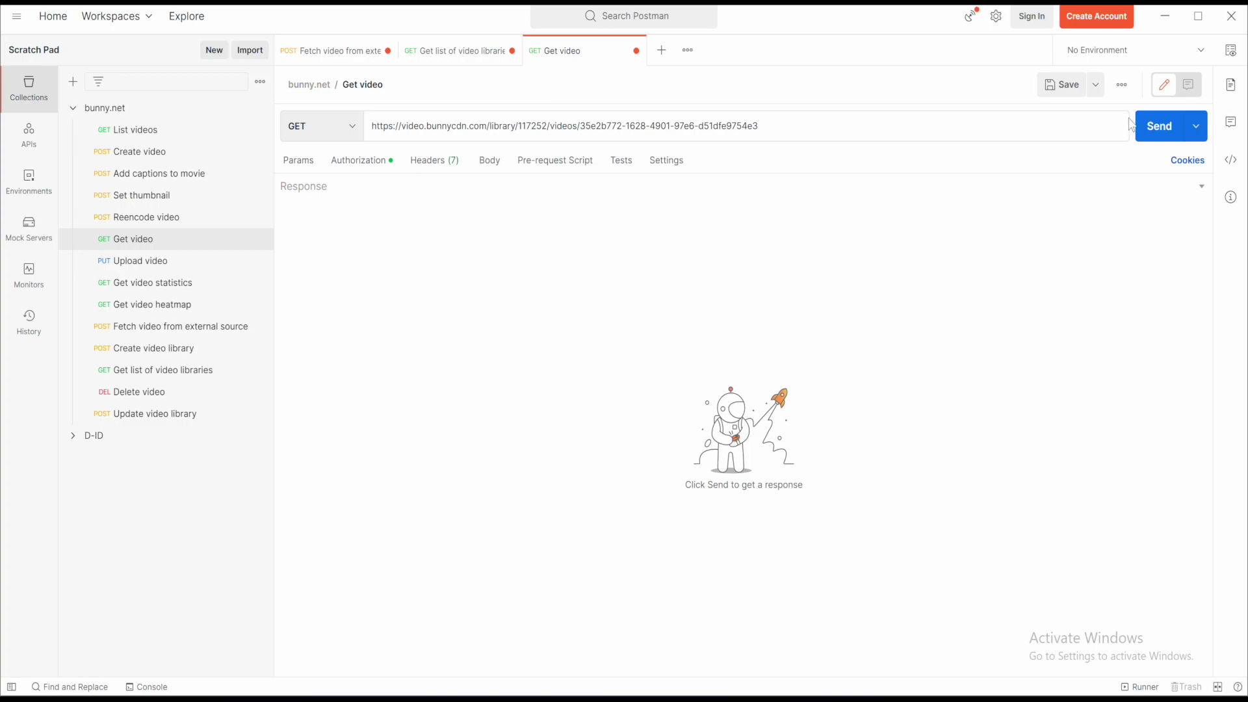
left_click(1146, 128)
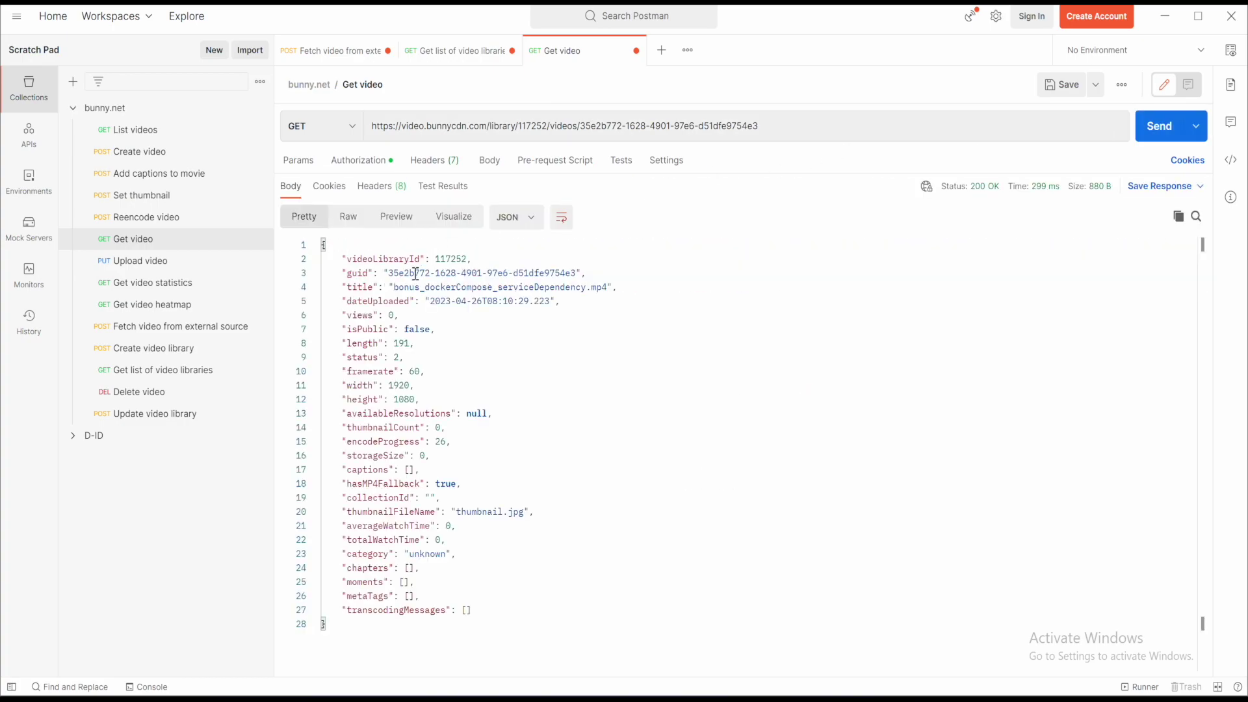
left_click_drag(393, 288, 607, 287)
left_click_drag(342, 447, 455, 444)
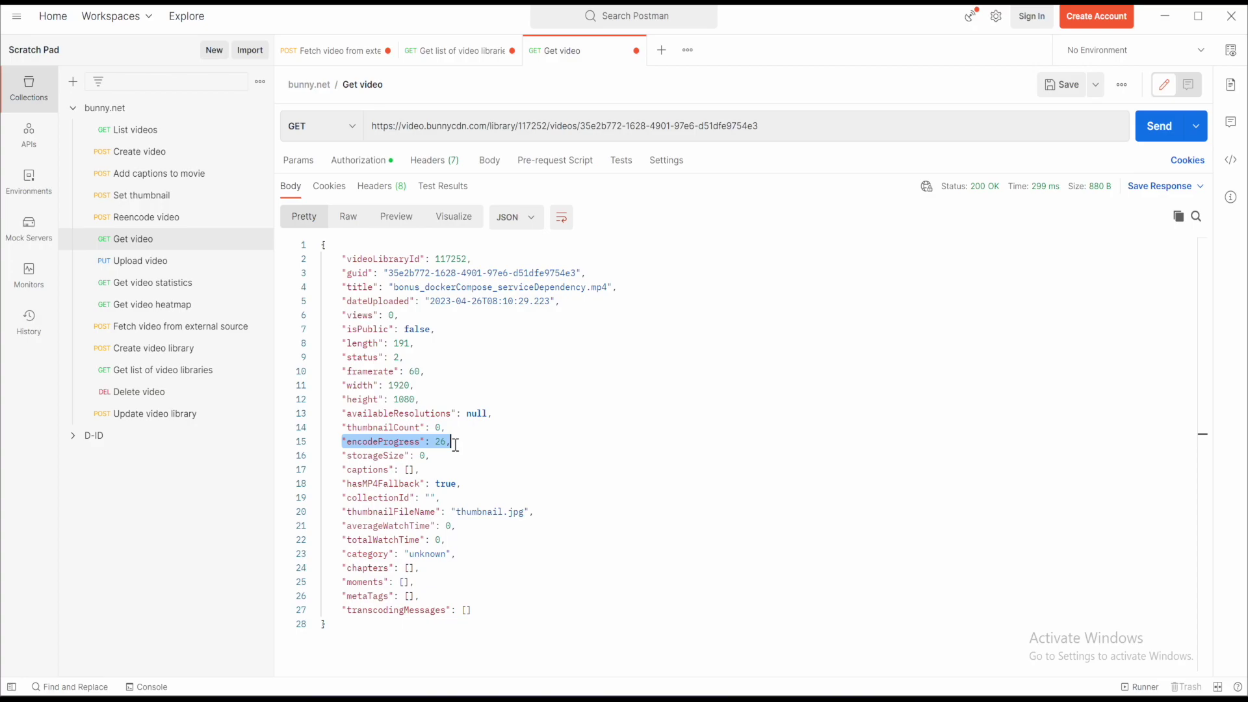
key("Down")
key("Down")
key("Down")
key("Down")
key("Down")
key("Down")
key("Down")
key("Down")
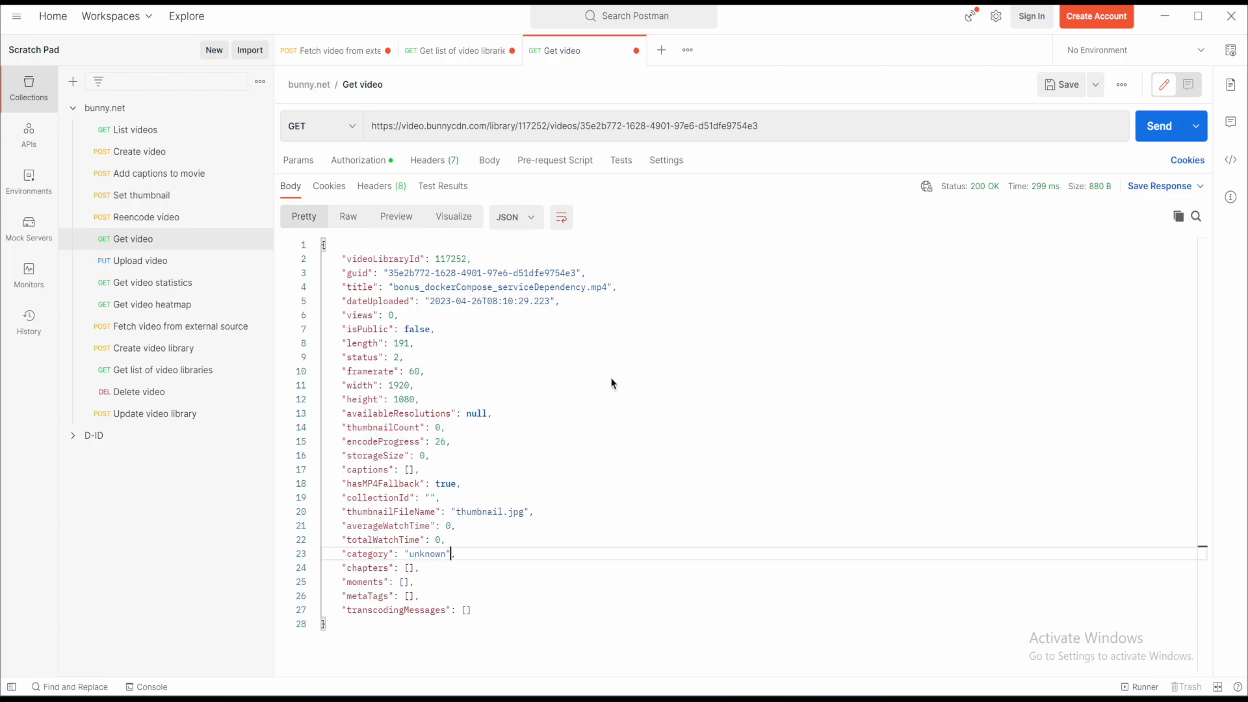
- Resend Get video until encodeProgress reaches 100, then view the video in bunny.net
left_click(1155, 127)
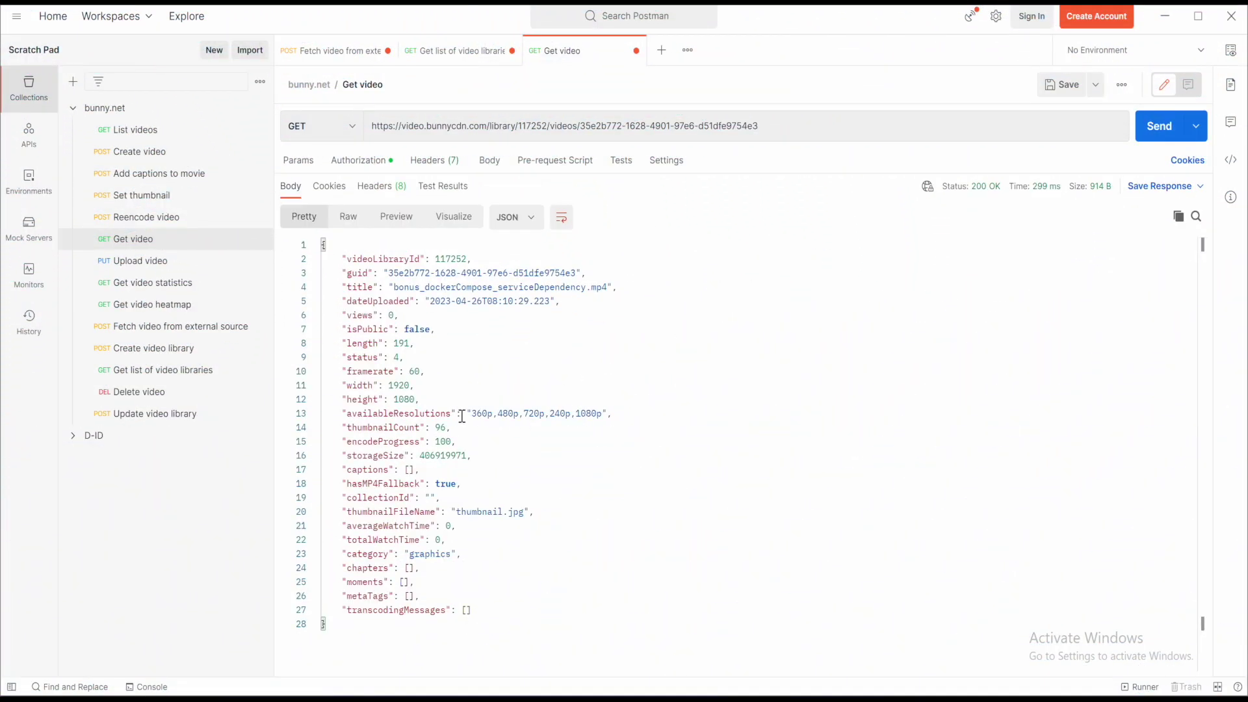
left_click_drag(340, 438, 459, 443)
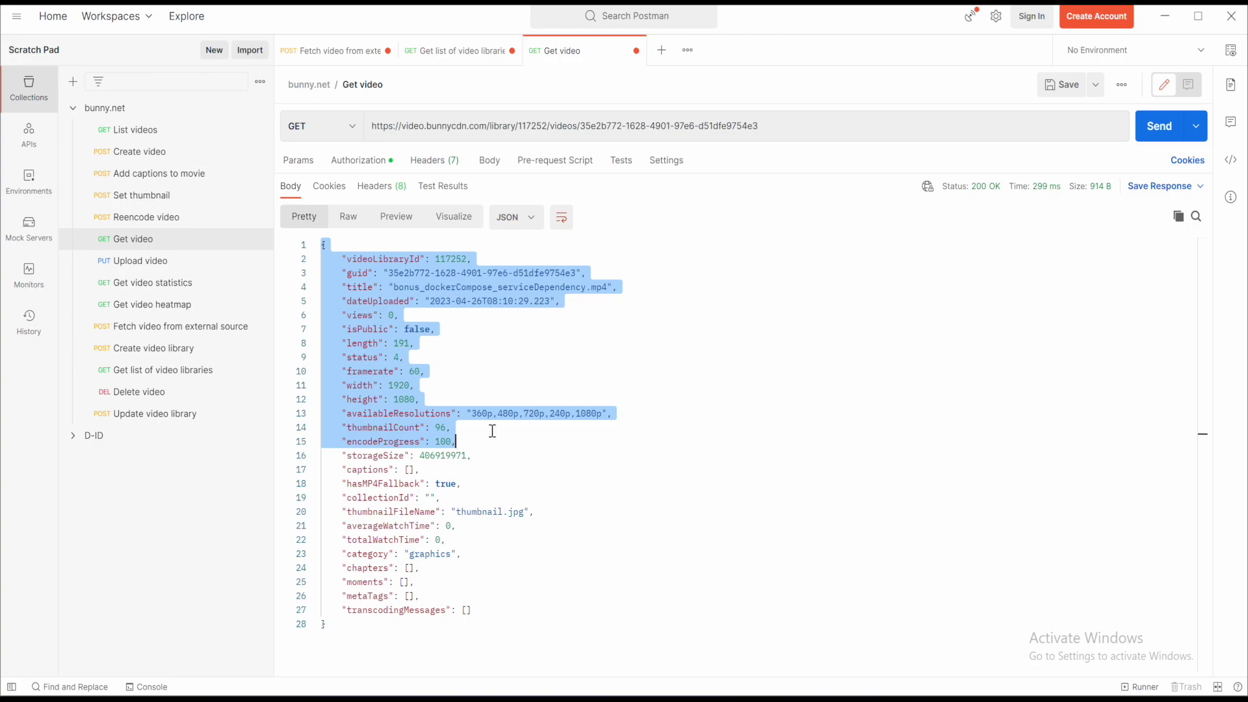
left_click(492, 431)
left_click(489, 446)
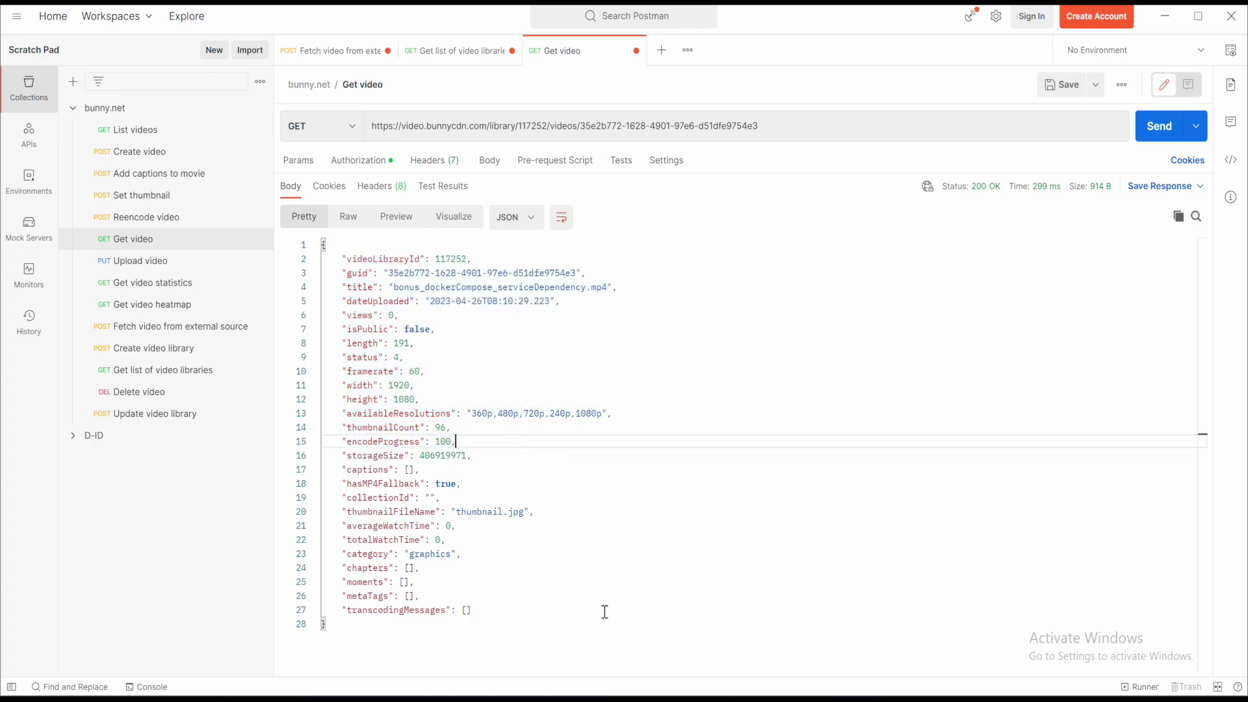
left_click(786, 623)
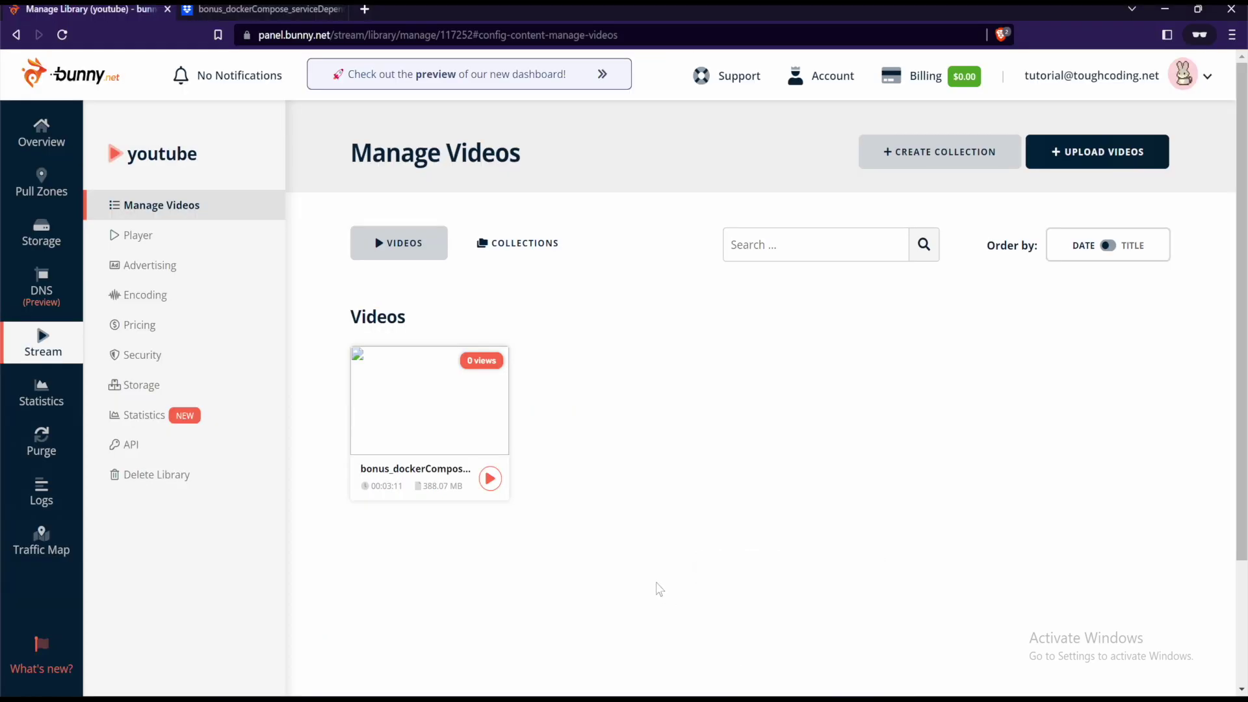